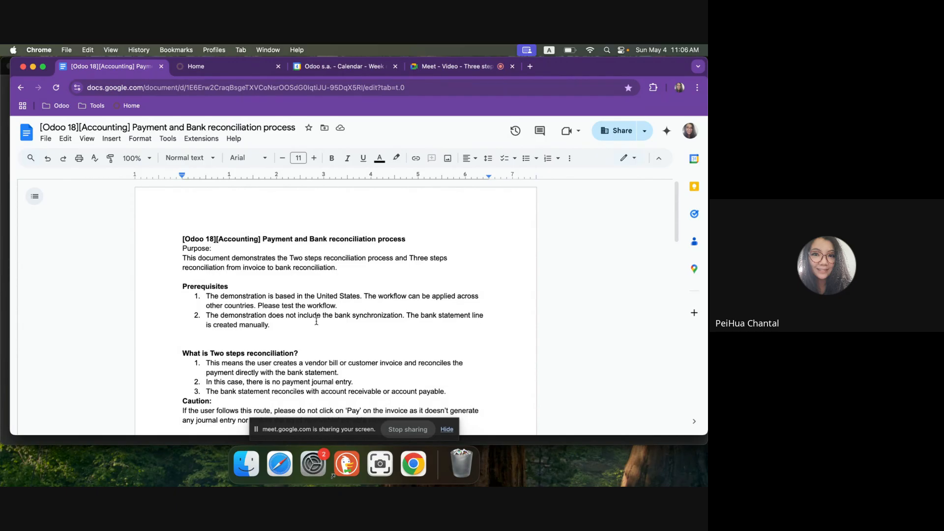
# Step: Switch to Odoo and open the Accounting settings to check the fiscal localization package
pyautogui.click(204, 74)
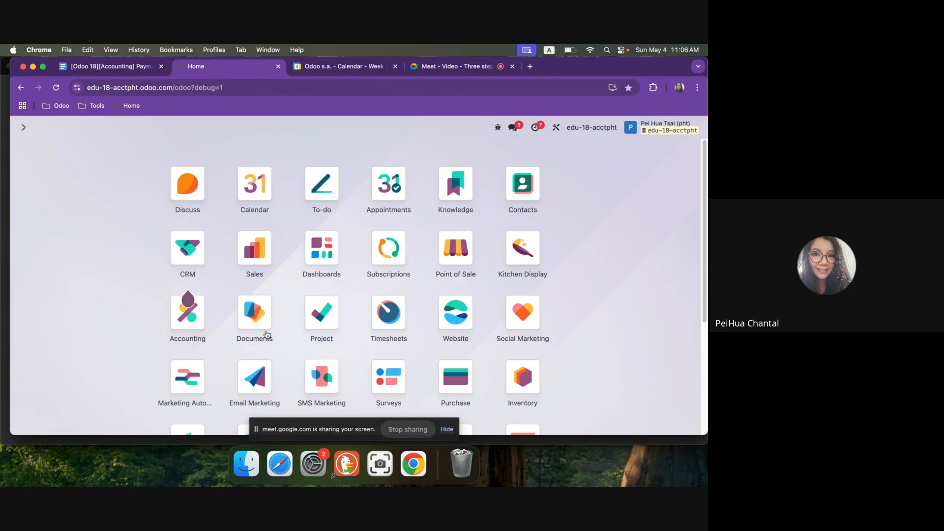
pyautogui.click(180, 326)
pyautogui.click(334, 129)
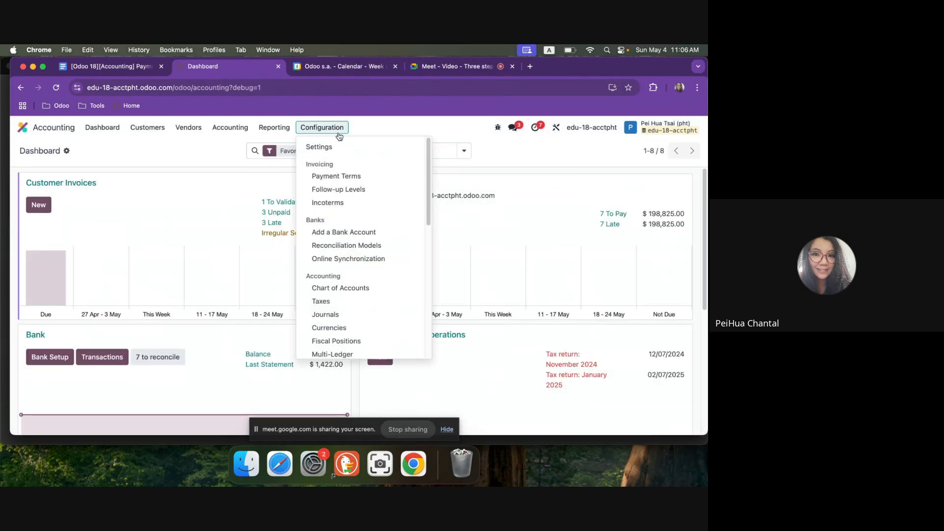
pyautogui.click(339, 148)
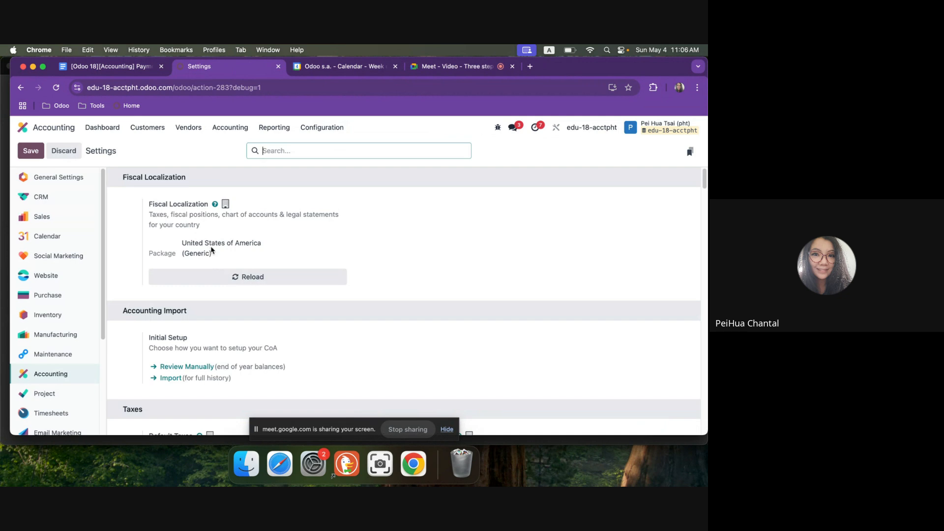
# Step: Return to the reconciliation document and review the two-step and three-step processes, highlighting the points about the outstanding account
pyautogui.click(122, 73)
pyautogui.scroll(-15, 317, 338)
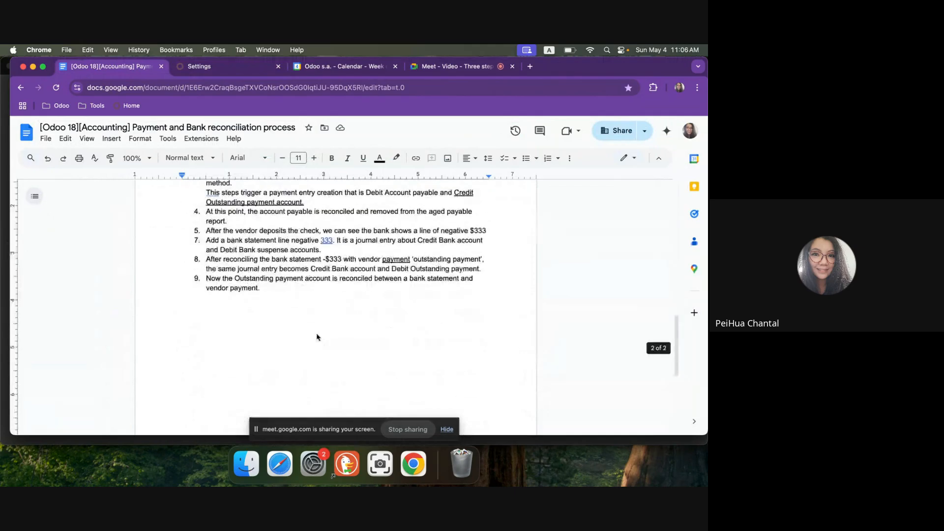
pyautogui.scroll(5, 317, 337)
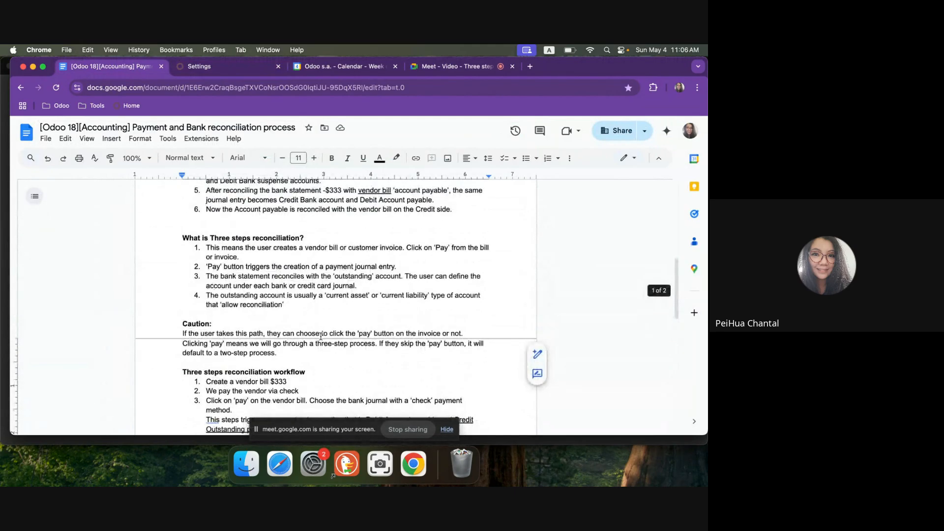
pyautogui.scroll(4, 291, 305)
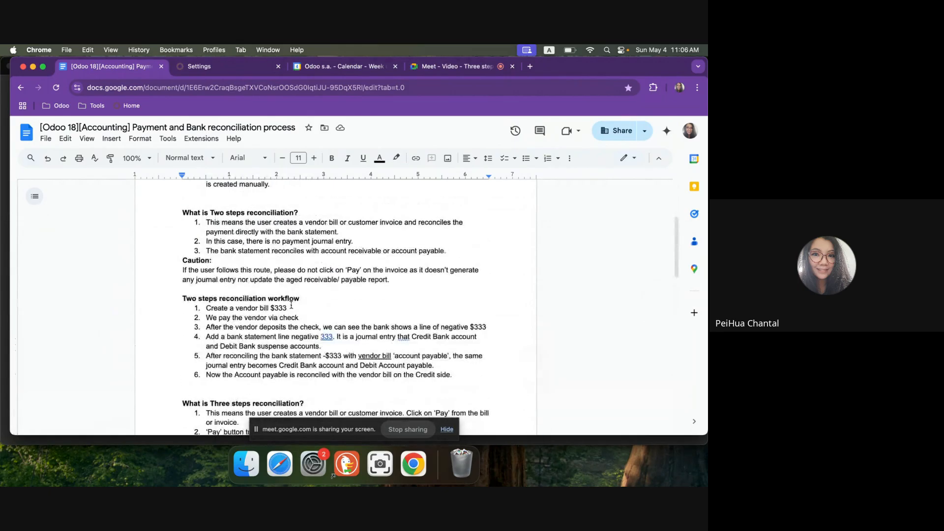
pyautogui.scroll(-4, 305, 315)
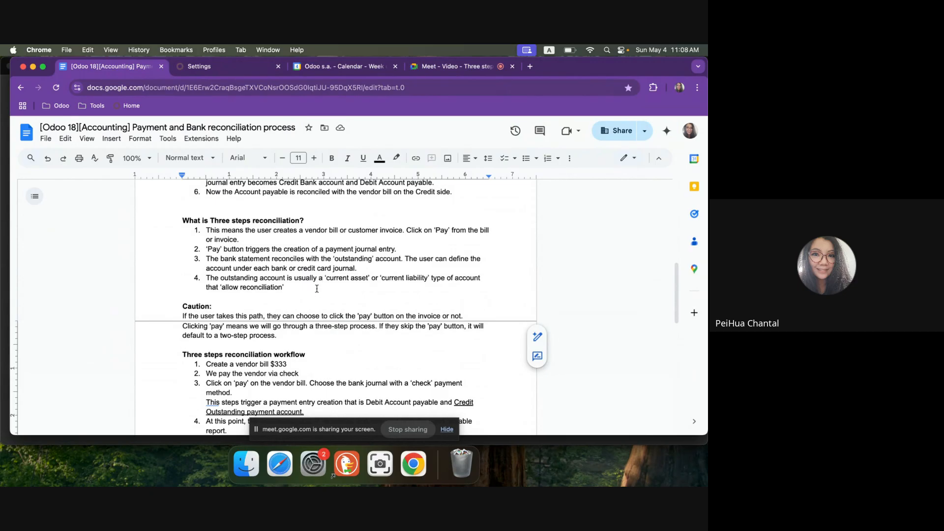
pyautogui.moveTo(298, 288); pyautogui.dragTo(203, 260)
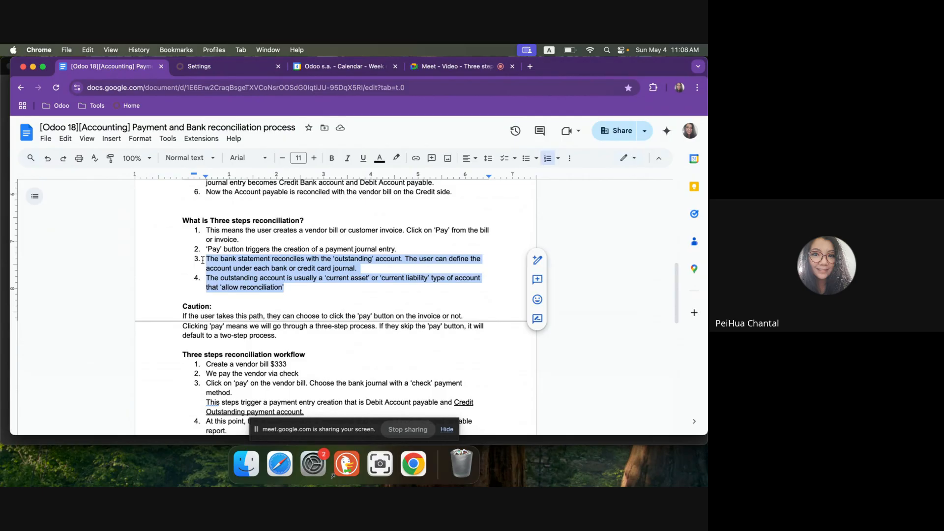
# Step: Switch back to Odoo and open the Bank journal from the accounting journals list
pyautogui.click(208, 67)
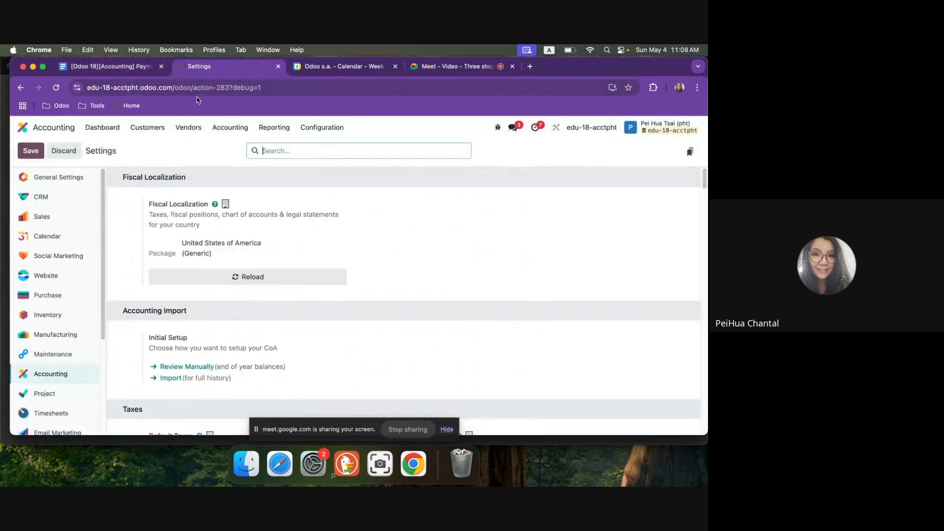
pyautogui.click(309, 129)
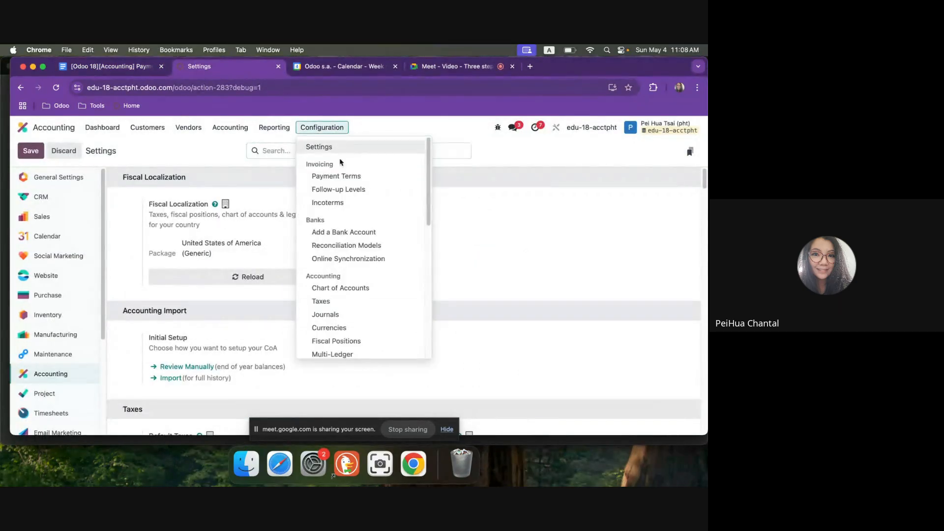
pyautogui.click(372, 315)
pyautogui.click(22, 236)
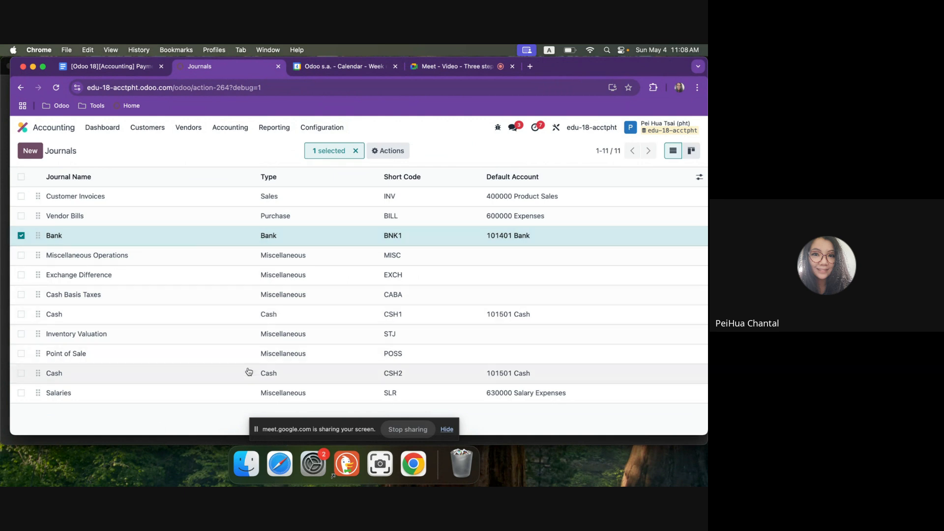
pyautogui.click(21, 238)
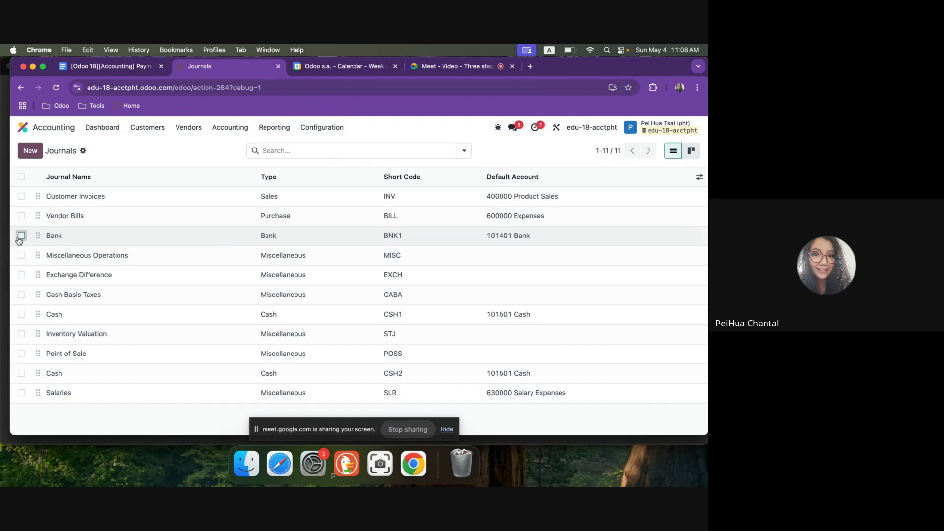
pyautogui.click(64, 242)
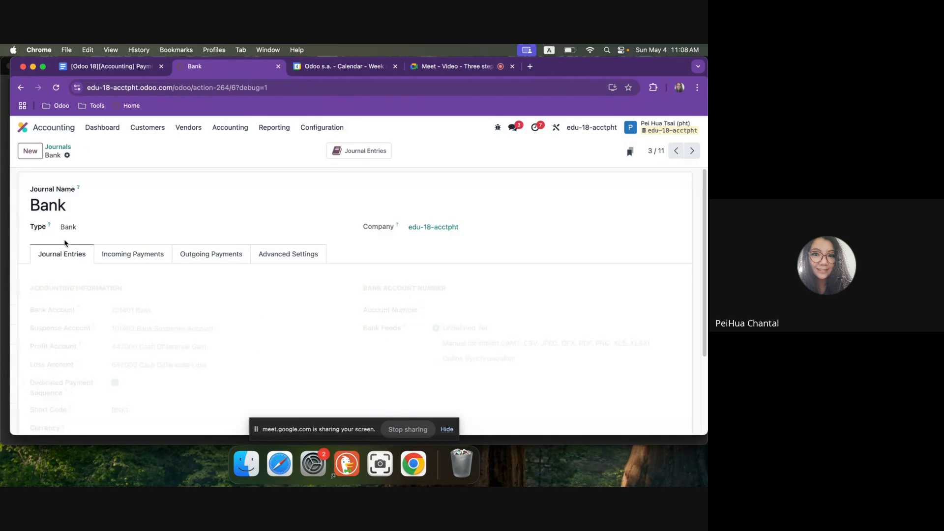
# Step: Review the Bank journal's incoming payment methods, outgoing payment methods and accounting information
pyautogui.click(125, 255)
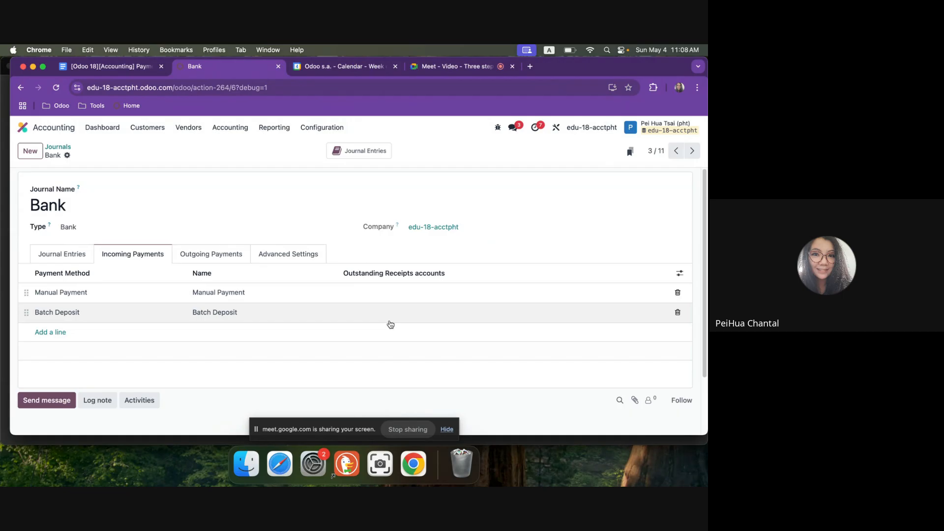
pyautogui.click(222, 257)
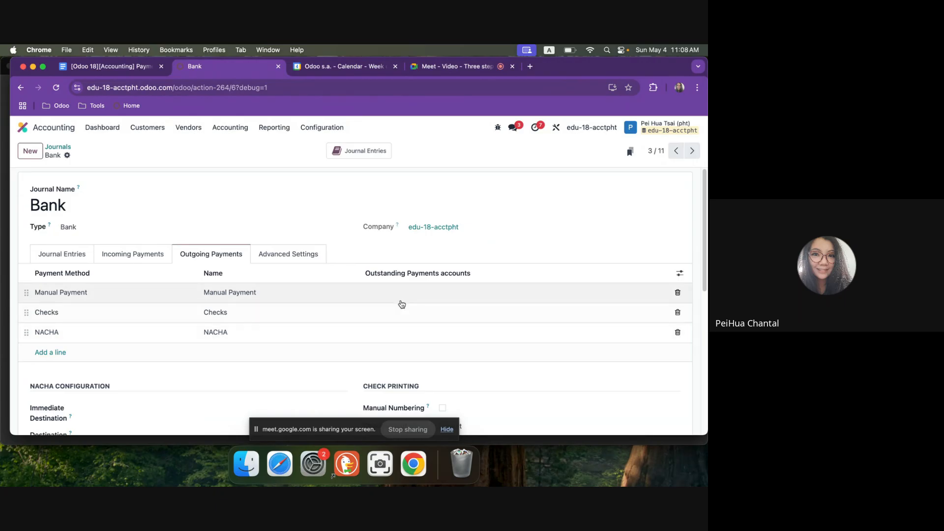
pyautogui.click(48, 256)
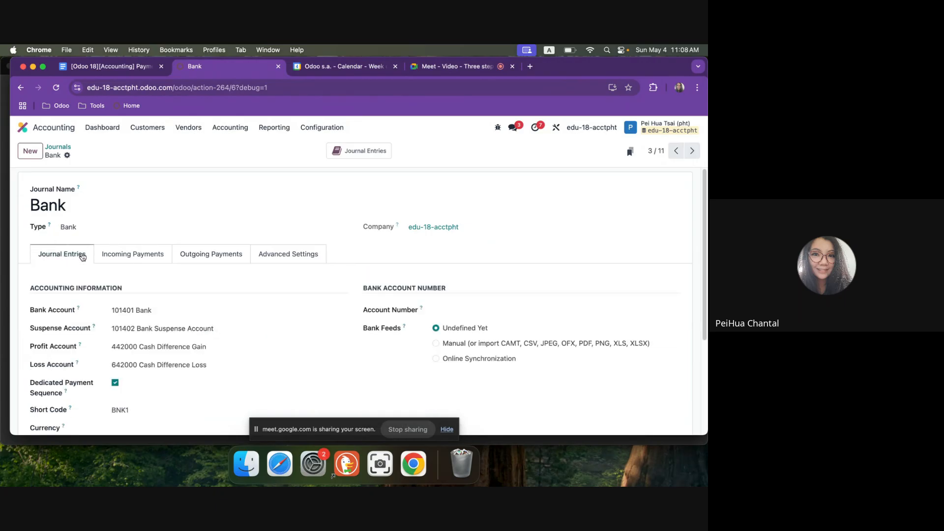
# Step: Start a new outstanding receipts account with code 112 for the incoming Manual Payment method
pyautogui.click(132, 254)
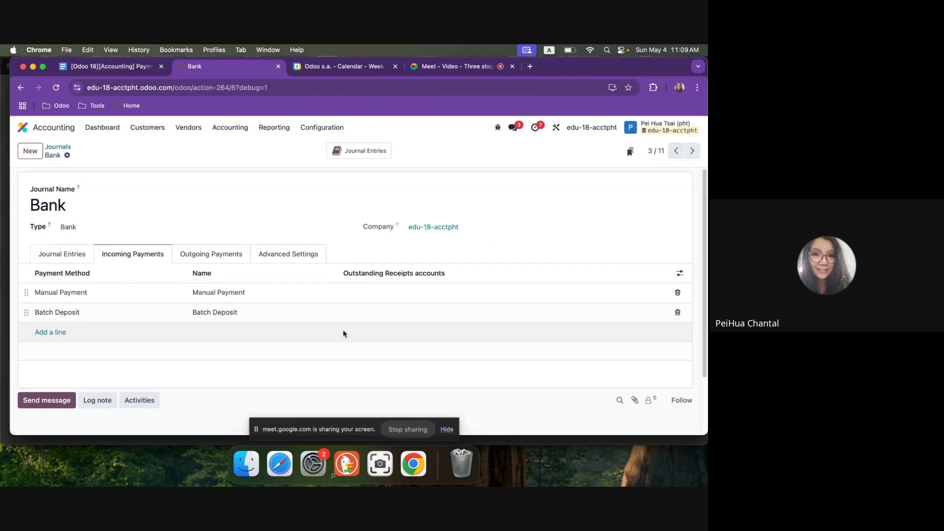
pyautogui.click(395, 294)
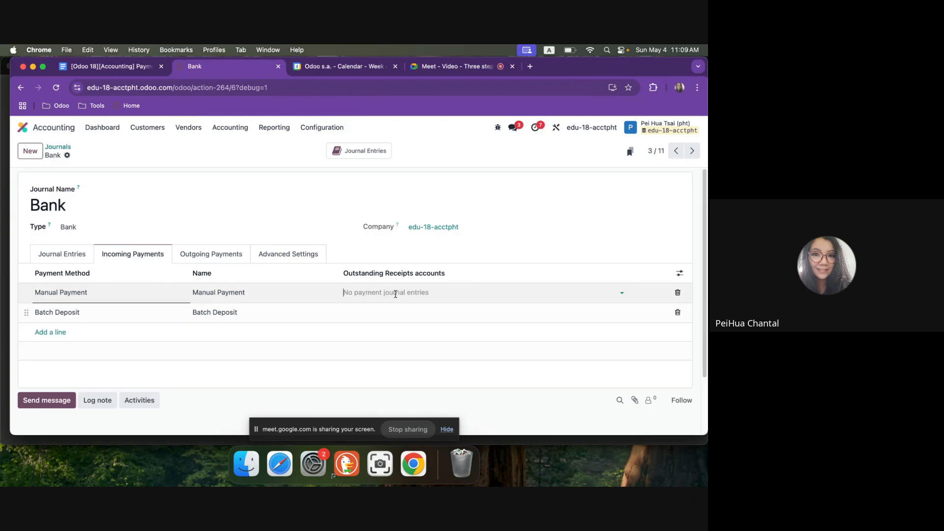
pyautogui.click(395, 294)
pyautogui.write('112 O')
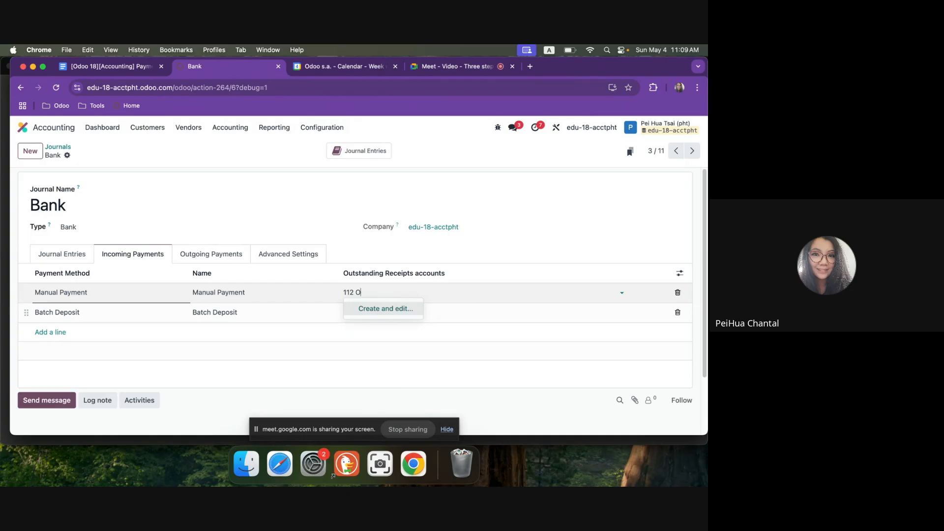
pyautogui.press('BackSpace')
pyautogui.press('Return')
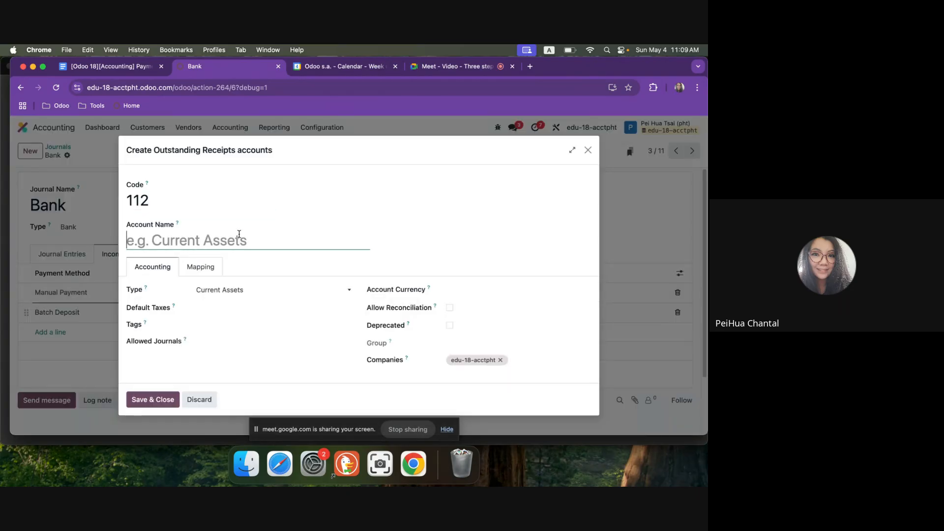
# Step: Name the new account Outstanding Receipt, allow reconciliation on it and save it
pyautogui.write('Outstanding ')
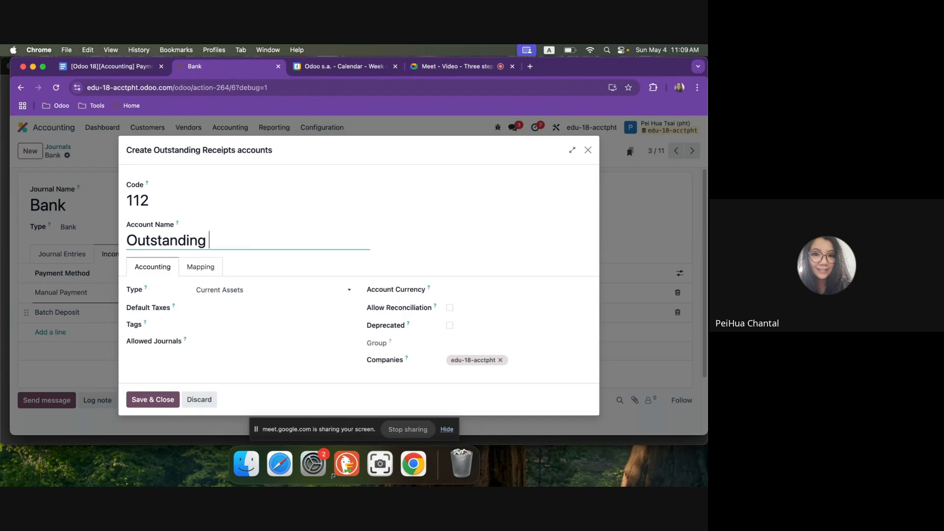
pyautogui.write('Receipt')
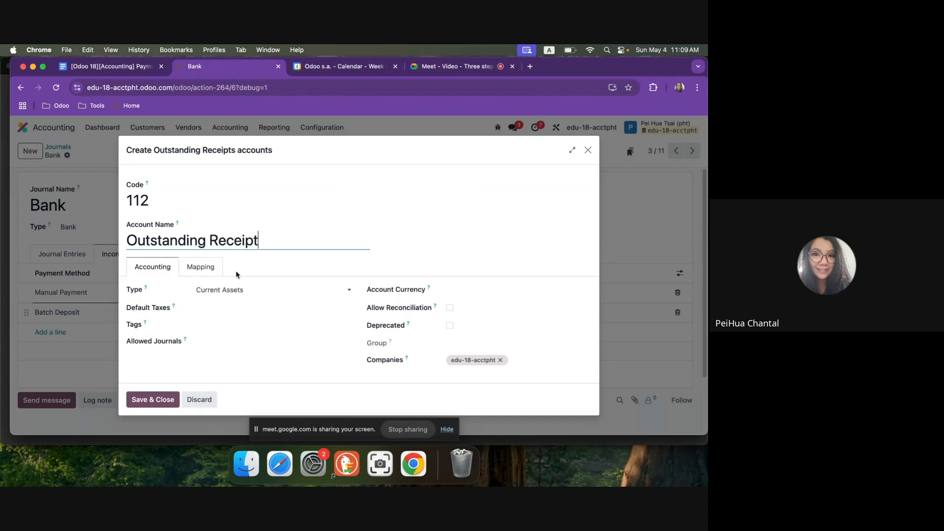
pyautogui.moveTo(264, 239); pyautogui.dragTo(207, 241)
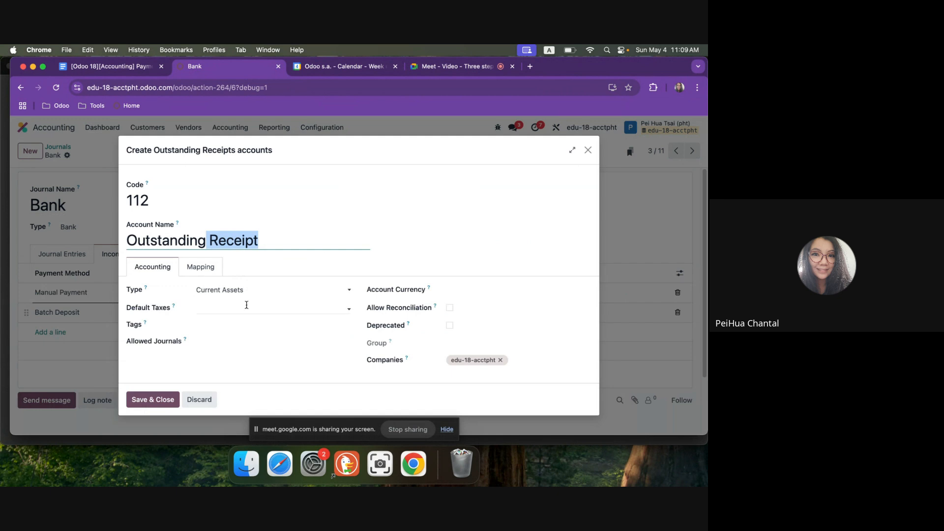
pyautogui.click(450, 307)
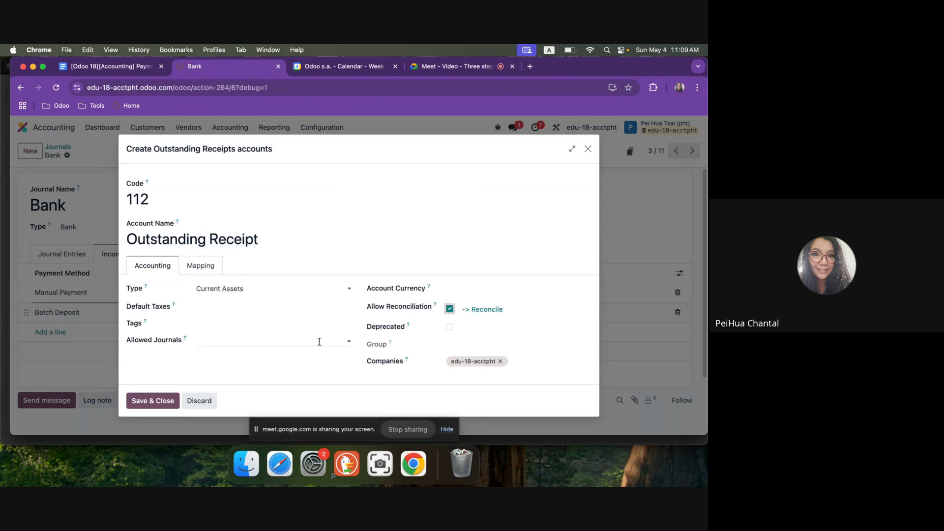
pyautogui.click(150, 399)
# Step: Assign the 112 Outstanding Receipt account to the incoming Batch Deposit method and save the Bank journal
pyautogui.click(413, 310)
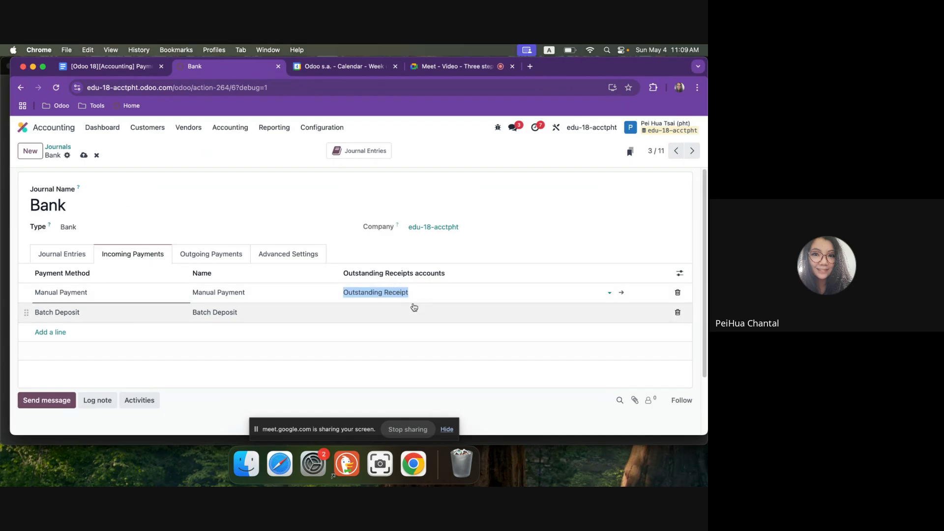
pyautogui.write('112')
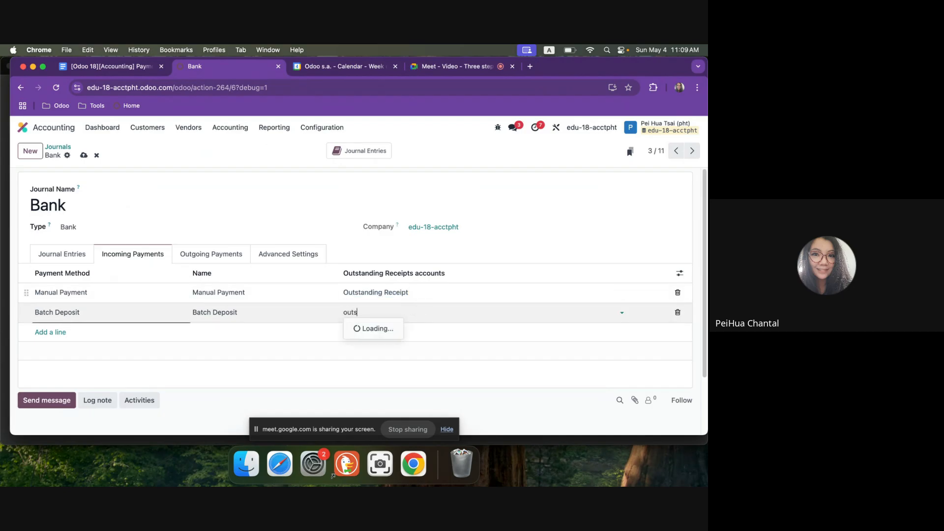
pyautogui.click(409, 328)
pyautogui.click(83, 155)
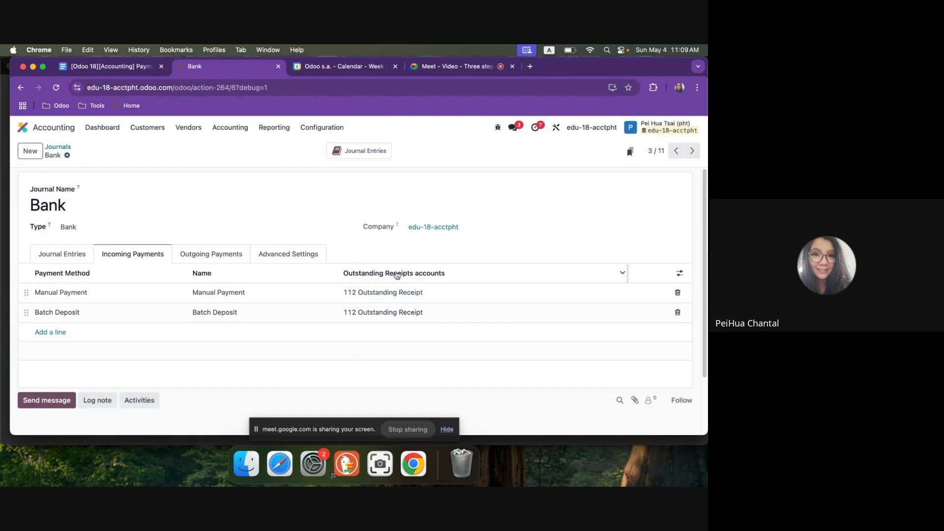
pyautogui.click(679, 274)
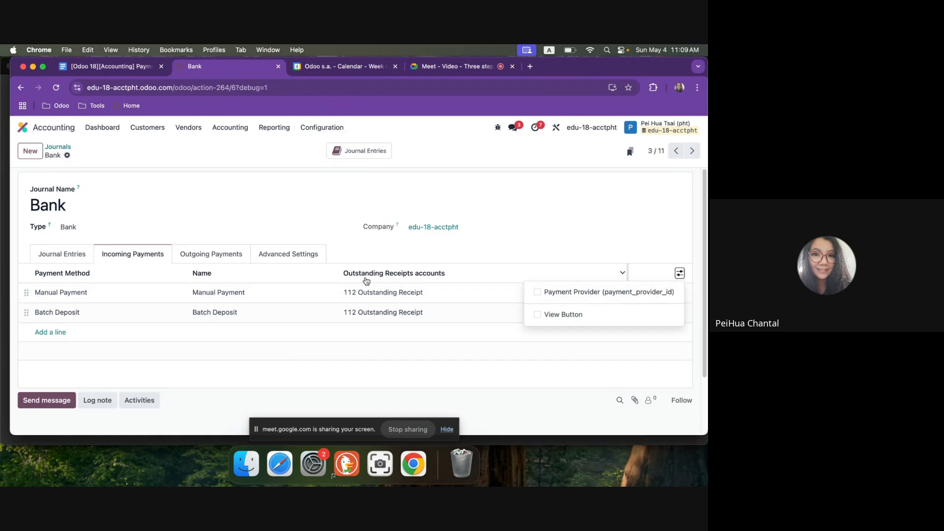
pyautogui.click(506, 241)
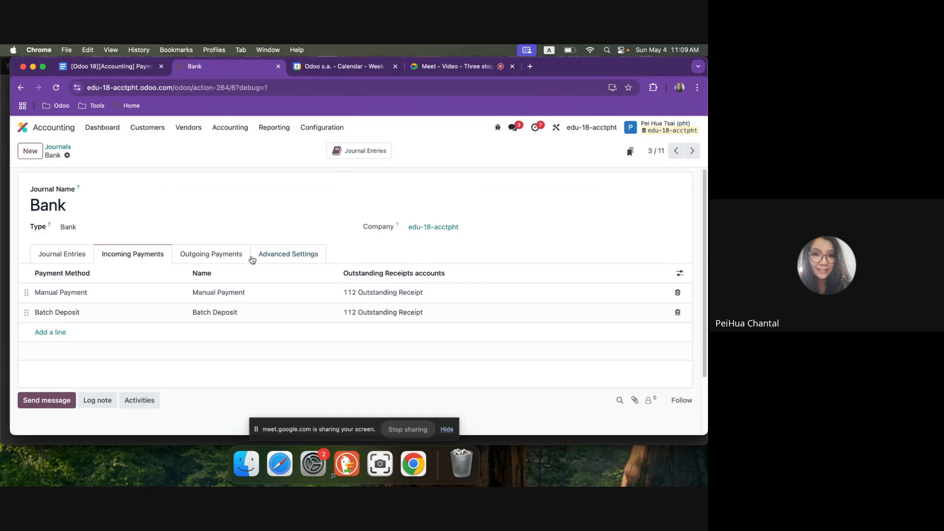
# Step: Start a new outstanding payments account with code 211000 for the Bank journal's outgoing Manual Payment method
pyautogui.click(230, 257)
pyautogui.click(387, 292)
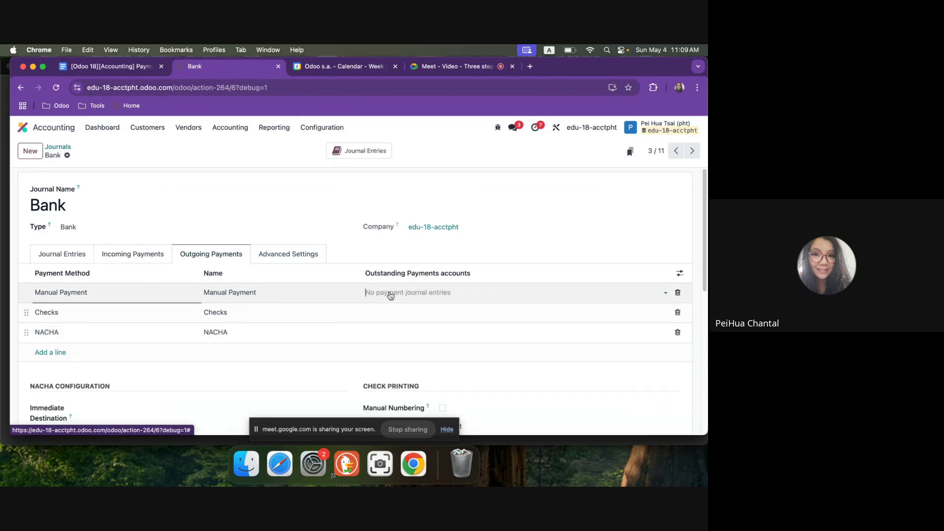
pyautogui.click(389, 292)
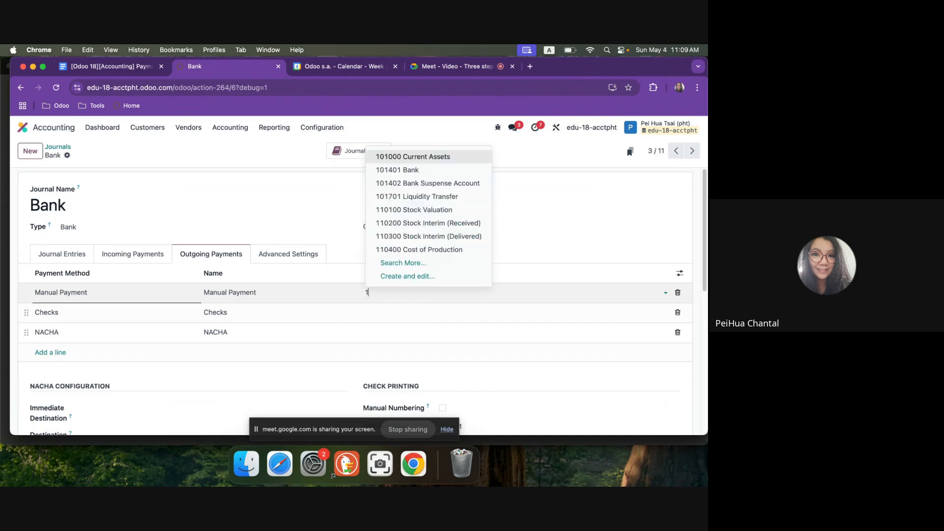
pyautogui.write('211')
pyautogui.press('Return')
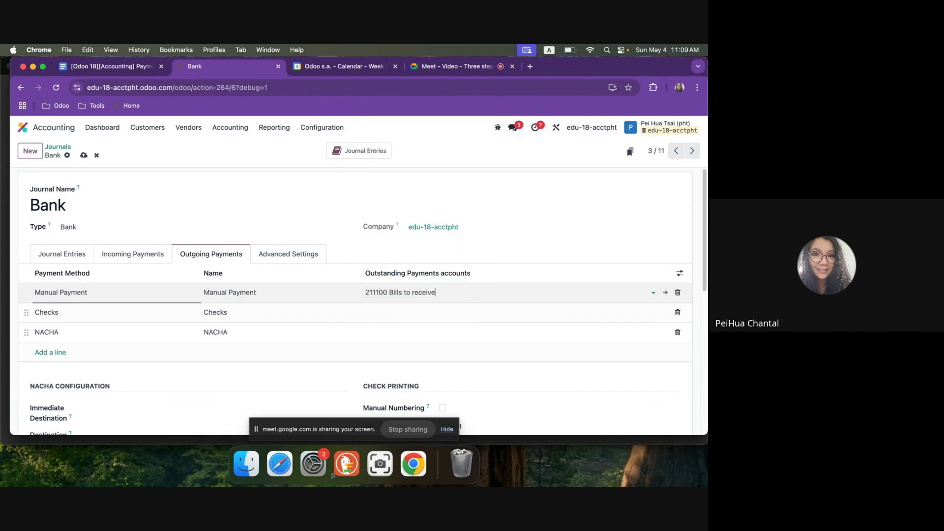
pyautogui.press('BackSpace')
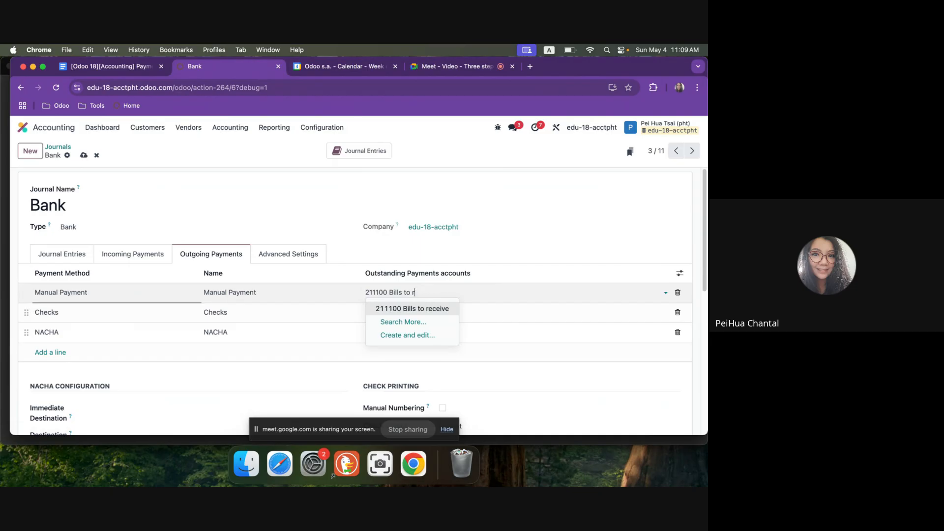
pyautogui.press('BackSpace')
pyautogui.press('BackSpace')
pyautogui.press('BackSpace')
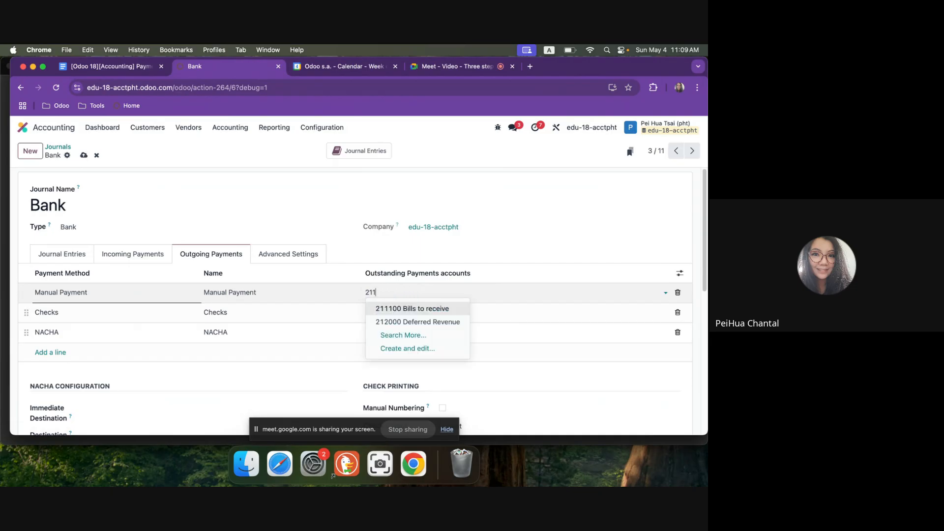
pyautogui.write('1000')
pyautogui.press('Return')
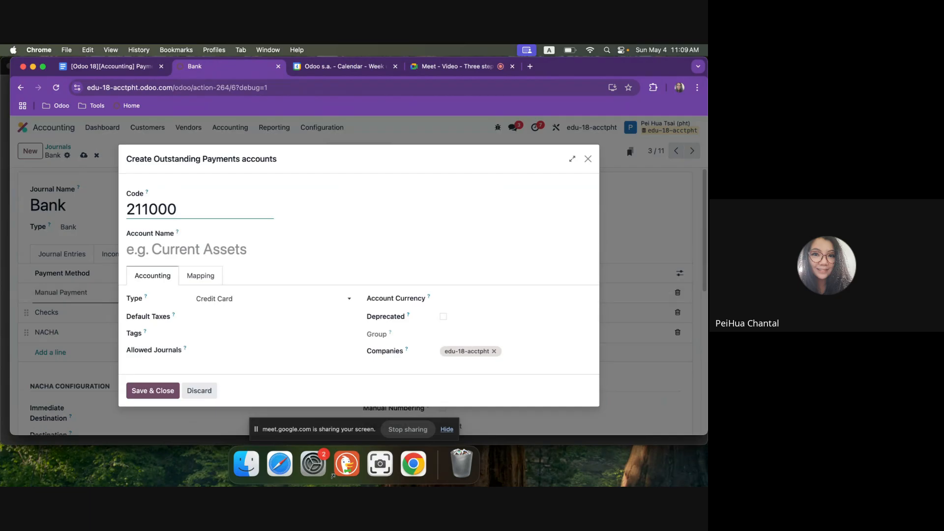
# Step: Name the new outstanding payments account Outstanding payment
pyautogui.write('Out')
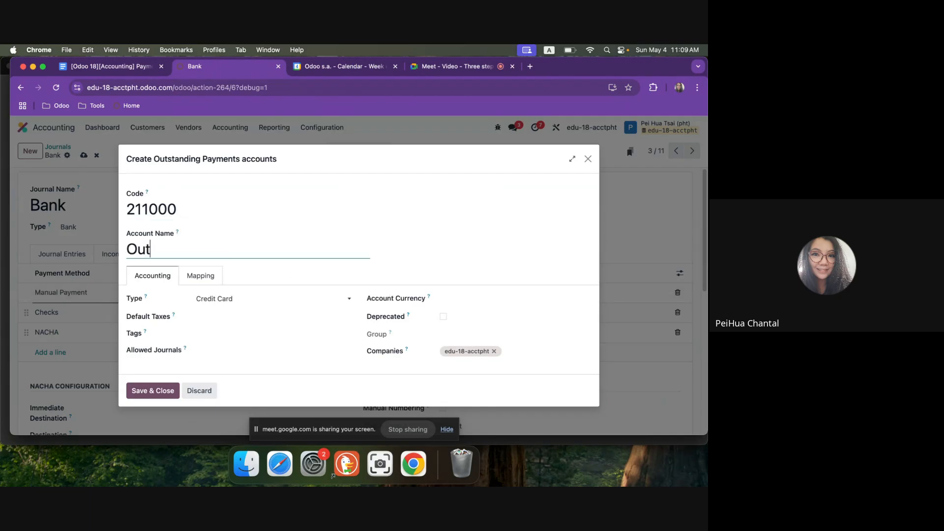
pyautogui.write('standing payemnt')
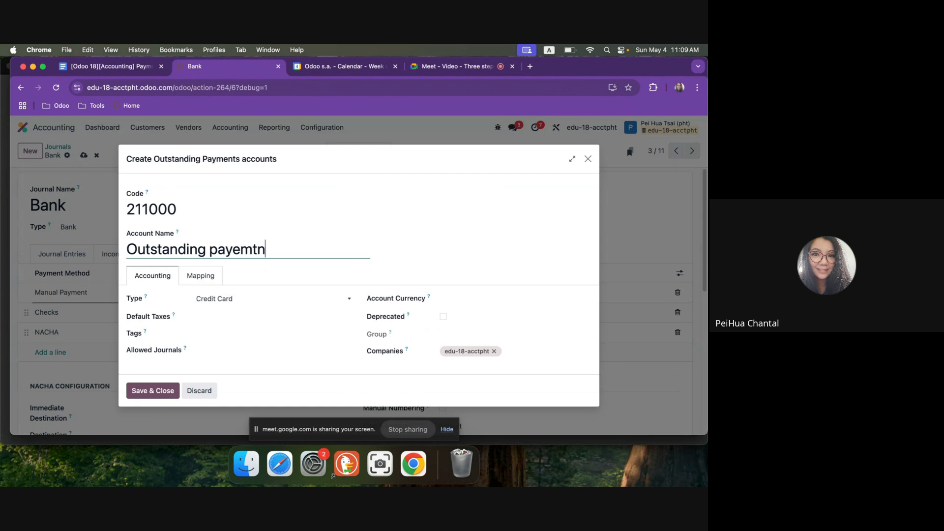
pyautogui.press('BackSpace')
pyautogui.press('BackSpace')
pyautogui.press('BackSpace')
pyautogui.press('BackSpace')
pyautogui.write('ment')
# Step: Set the new account's type to Current Liabilities, allow reconciliation on it and try to save it
pyautogui.click(275, 298)
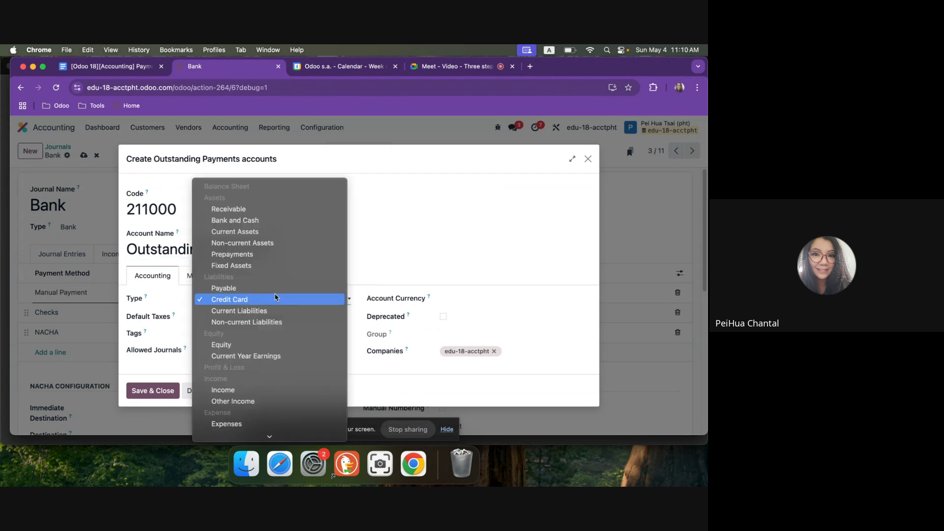
pyautogui.click(274, 310)
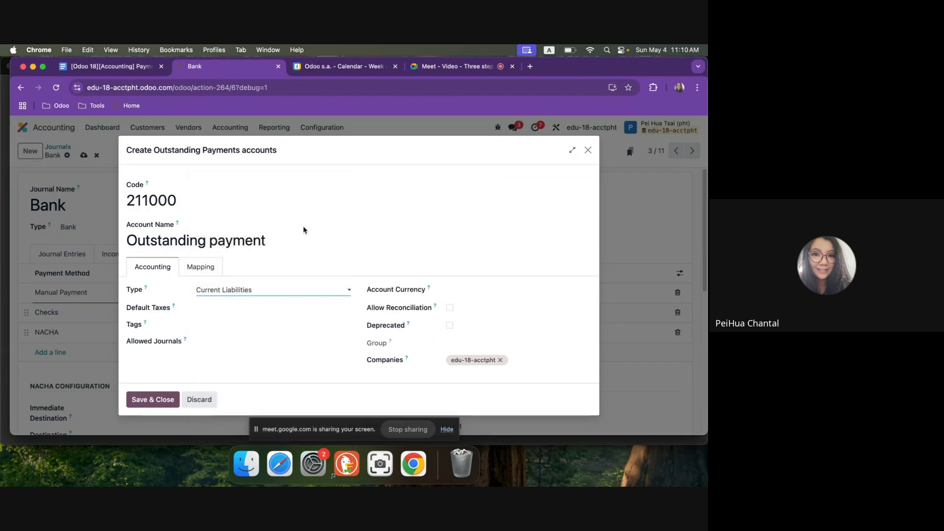
pyautogui.click(449, 308)
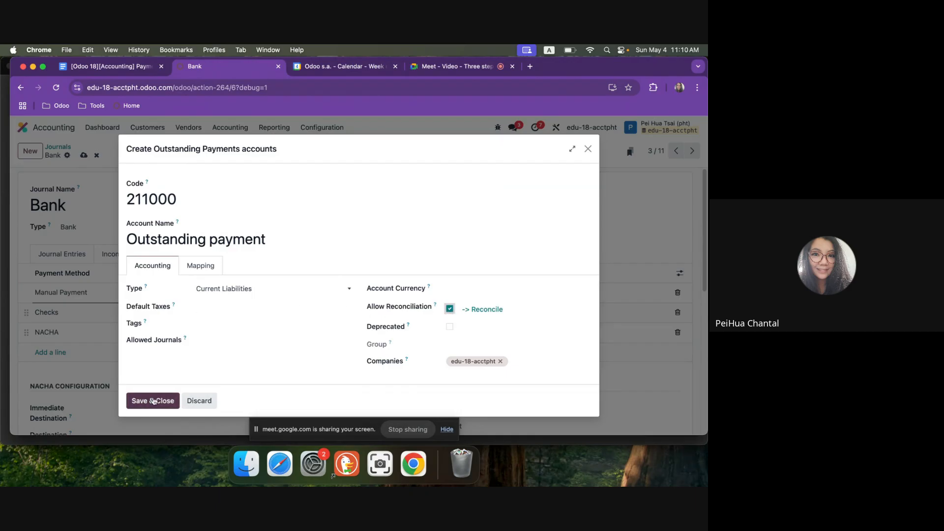
pyautogui.click(153, 398)
pyautogui.click(109, 298)
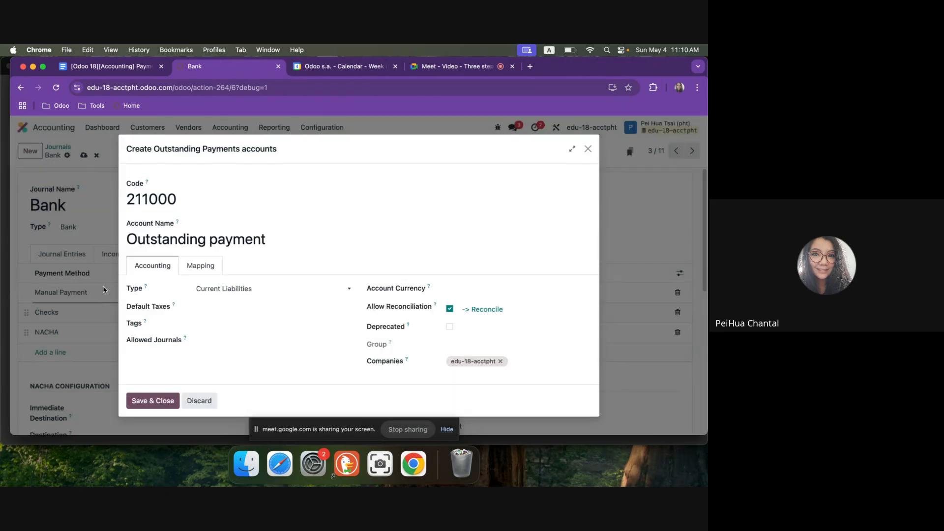
# Step: Change the new Outstanding payment account's code to 211001 and save the account
pyautogui.click(153, 197)
pyautogui.press('BackSpace')
pyautogui.write('1')
pyautogui.press('Right')
pyautogui.press('Right')
pyautogui.press('BackSpace')
pyautogui.write('1')
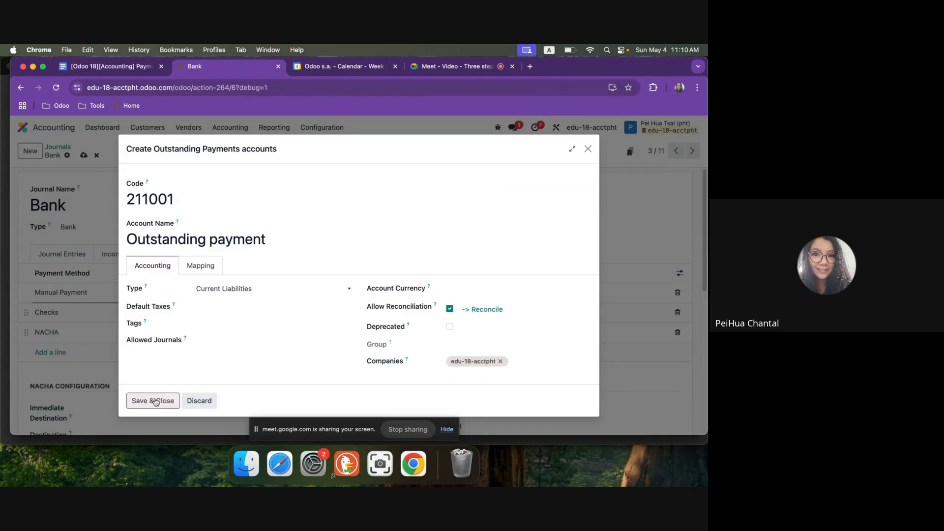
pyautogui.click(158, 400)
# Step: Assign the 211001 Outstanding payment account to the outgoing Checks method and save the Bank journal
pyautogui.click(428, 316)
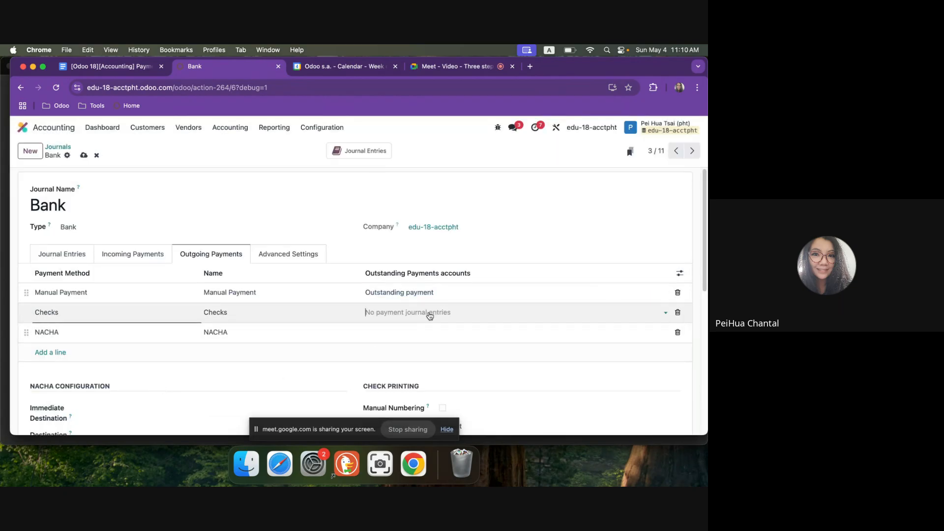
pyautogui.write('outst')
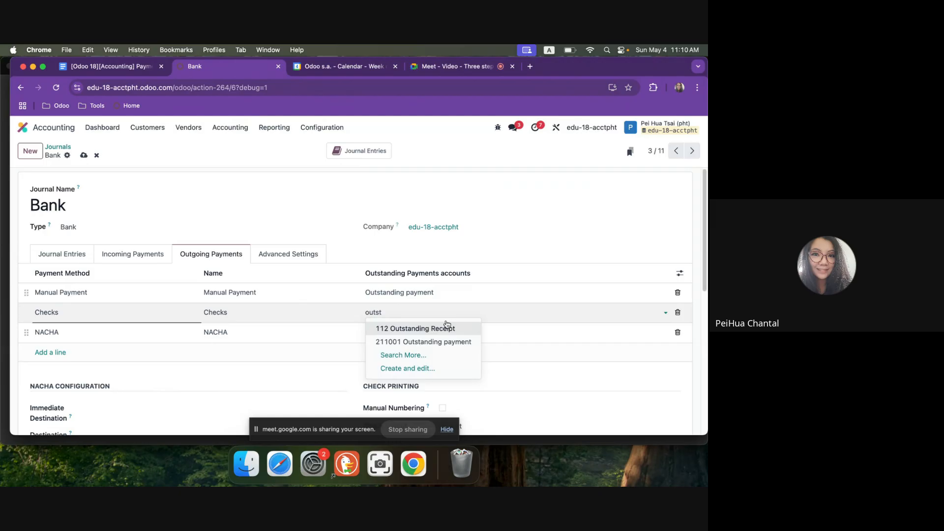
pyautogui.click(464, 342)
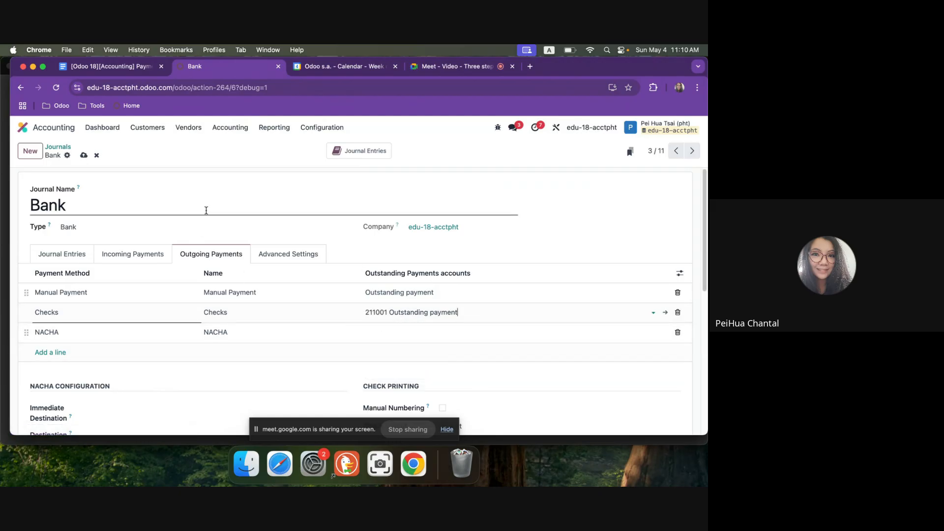
pyautogui.click(84, 156)
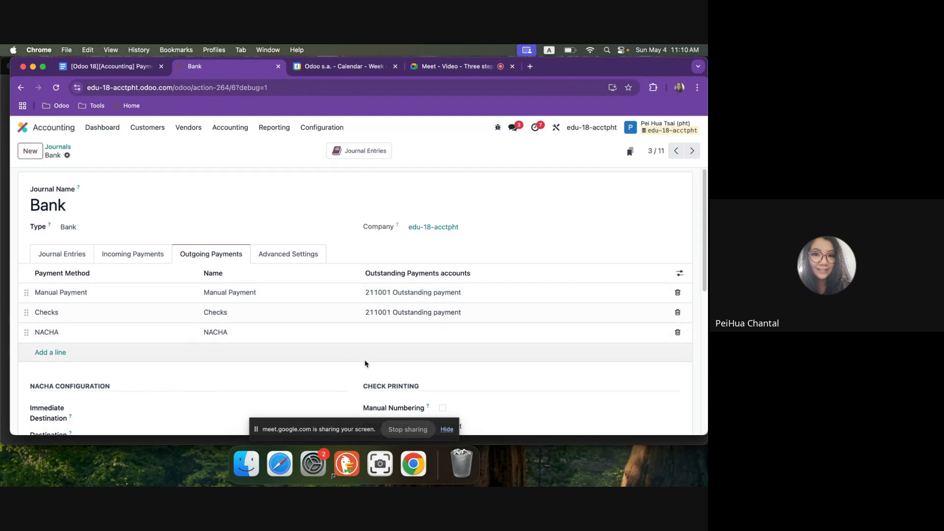
# Step: Assign the 211001 Outstanding payment account to the outgoing NACHA method and save the Bank journal
pyautogui.click(373, 335)
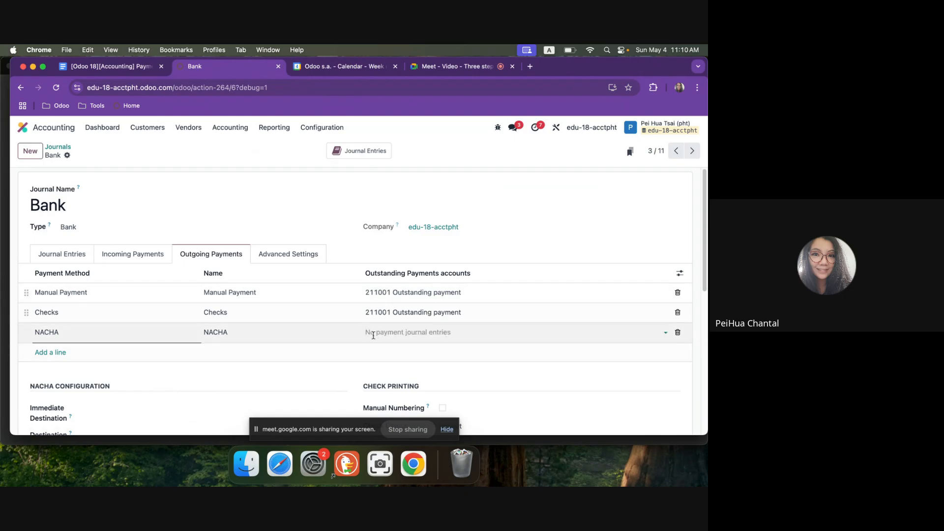
pyautogui.write('211')
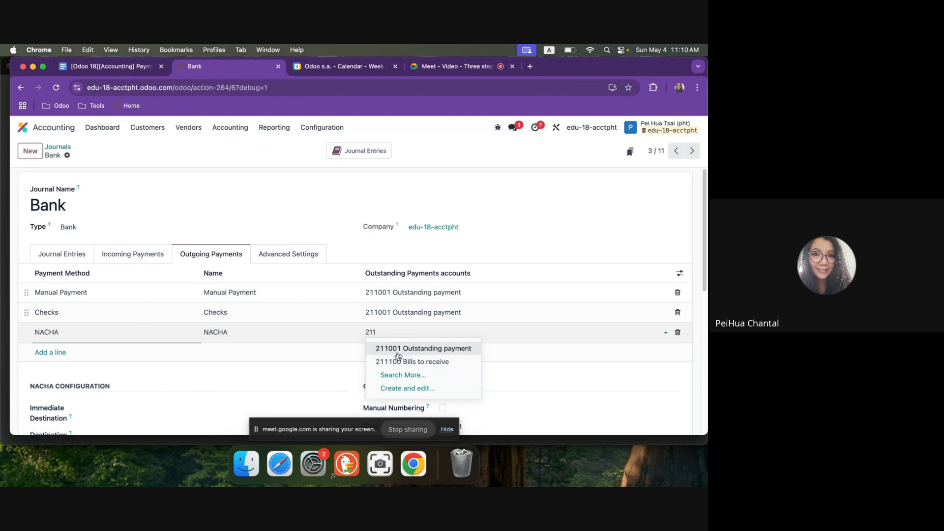
pyautogui.click(404, 350)
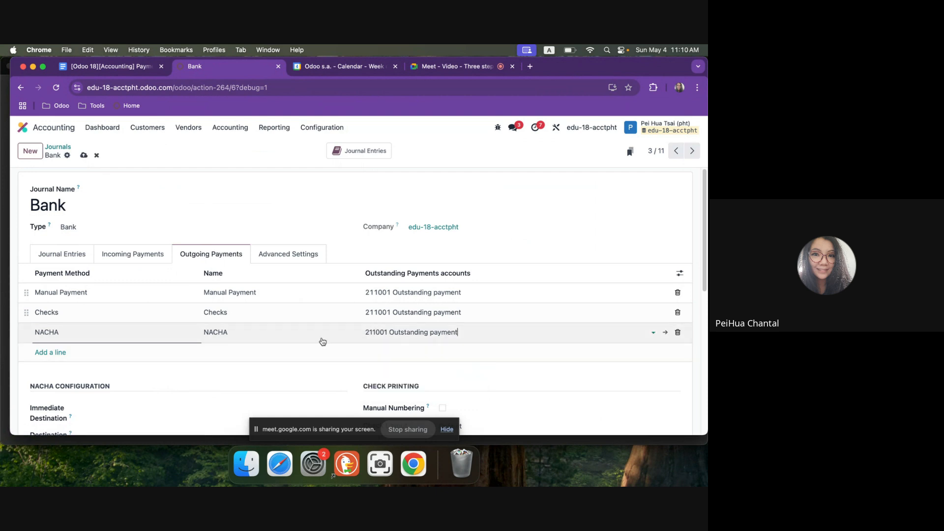
pyautogui.click(84, 155)
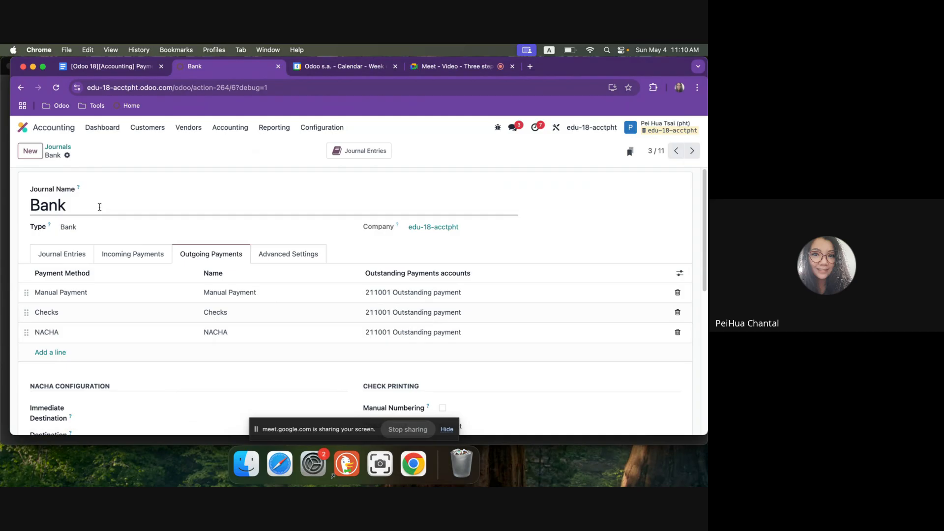
# Step: Review the outstanding accounts on the Bank journal's incoming and outgoing payment methods, plus its accounting information
pyautogui.click(137, 259)
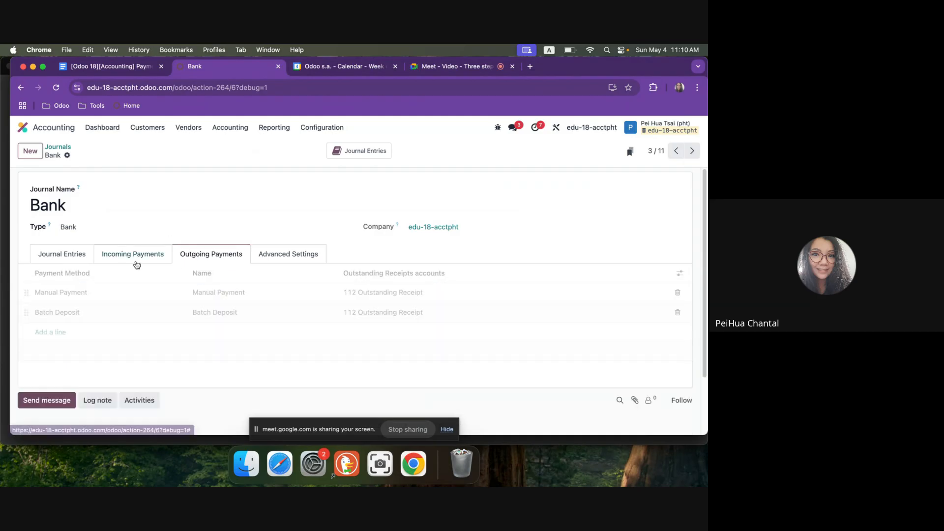
pyautogui.click(198, 254)
pyautogui.click(65, 257)
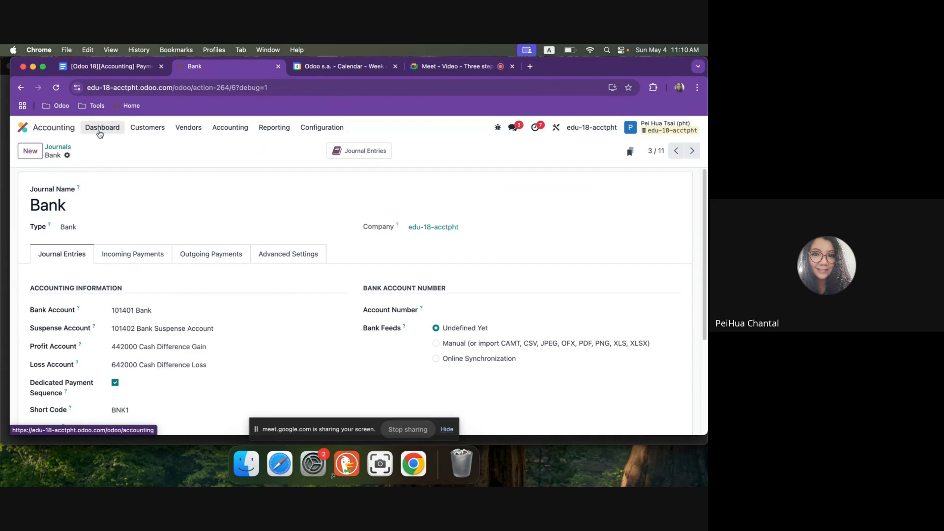
# Step: Look over the two Cash journals in the Journals list and return to the Accounting dashboard
pyautogui.click(58, 146)
pyautogui.click(19, 314)
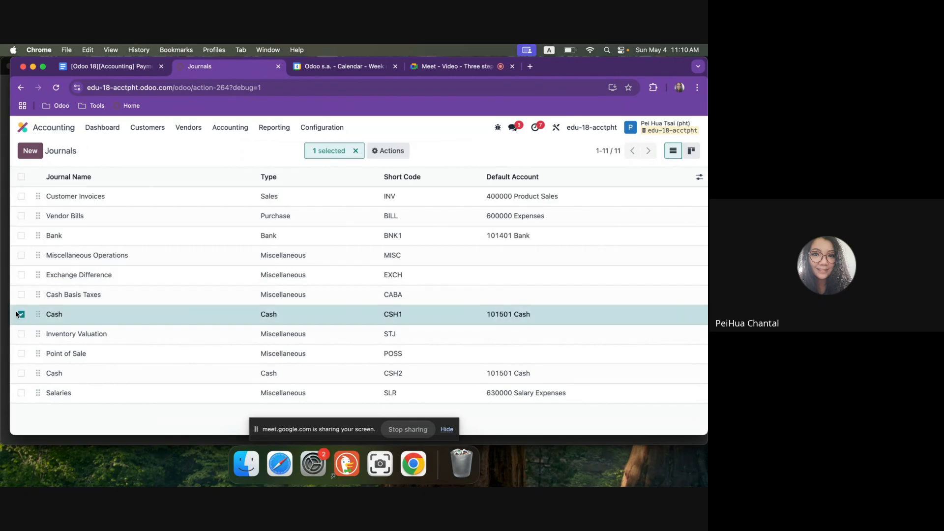
pyautogui.click(20, 373)
pyautogui.click(19, 373)
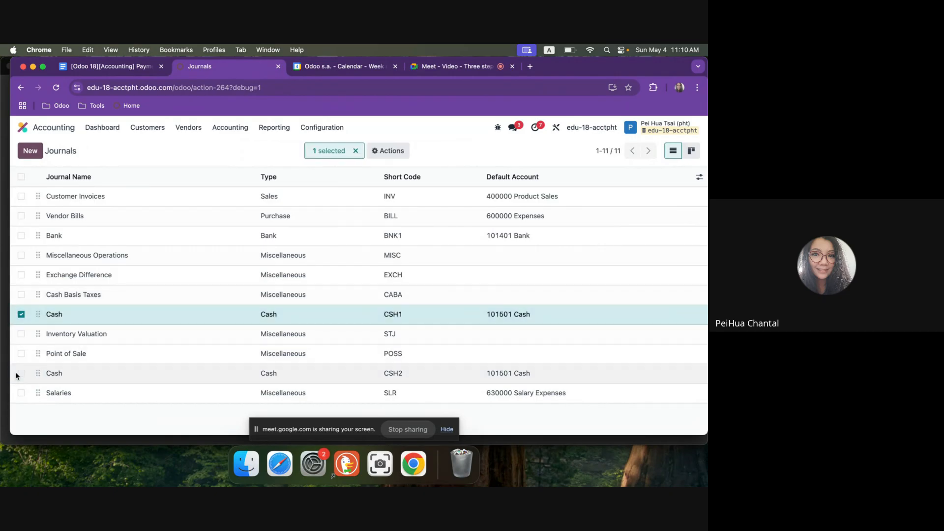
pyautogui.click(21, 314)
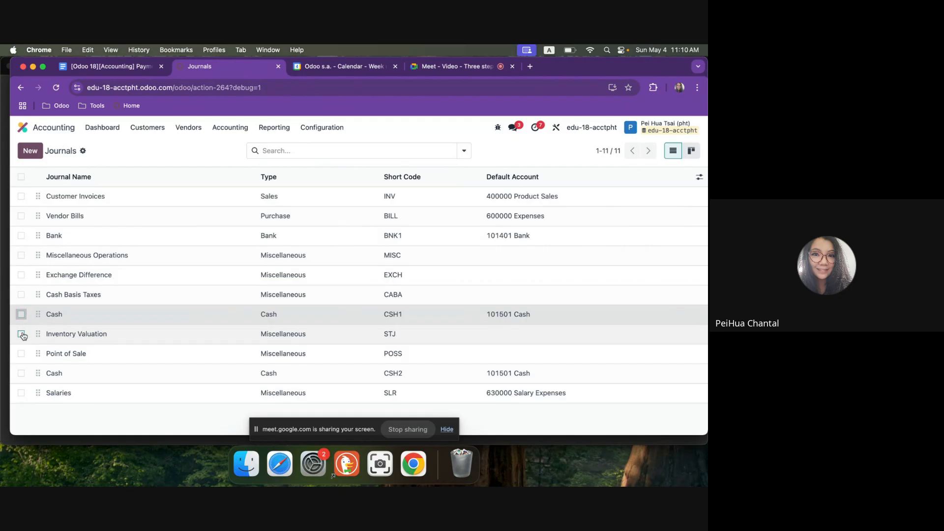
pyautogui.click(102, 128)
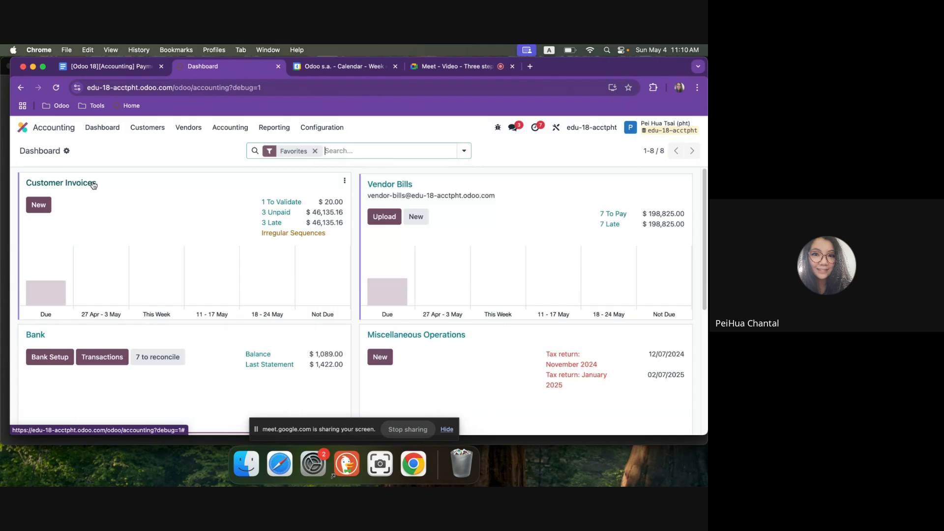
# Step: Switch to the Google Docs process notes and read the start of the three steps reconciliation workflow
pyautogui.click(110, 75)
pyautogui.click(357, 356)
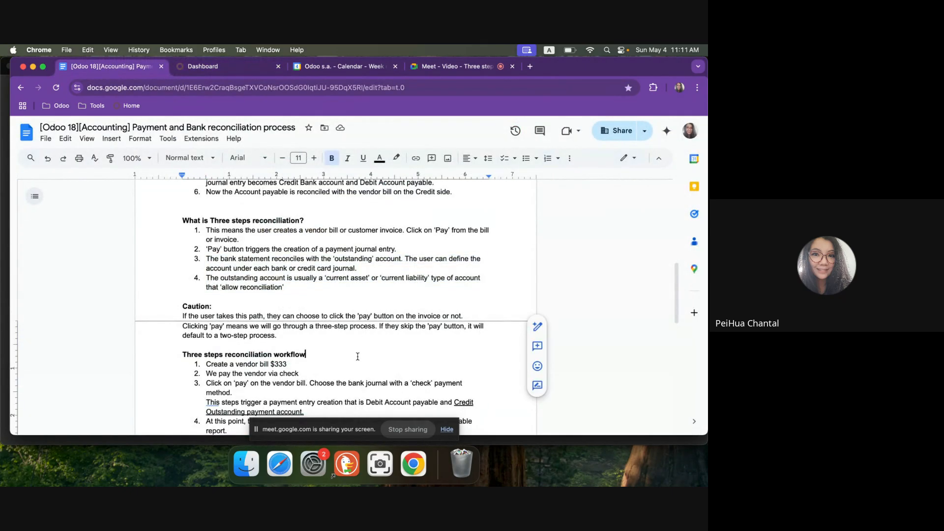
pyautogui.scroll(-3, 358, 356)
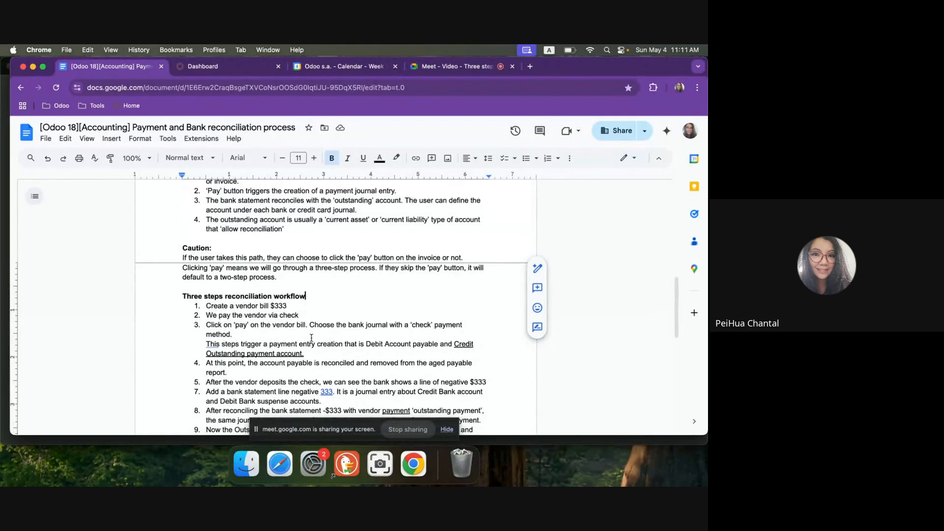
pyautogui.moveTo(212, 294); pyautogui.dragTo(296, 298)
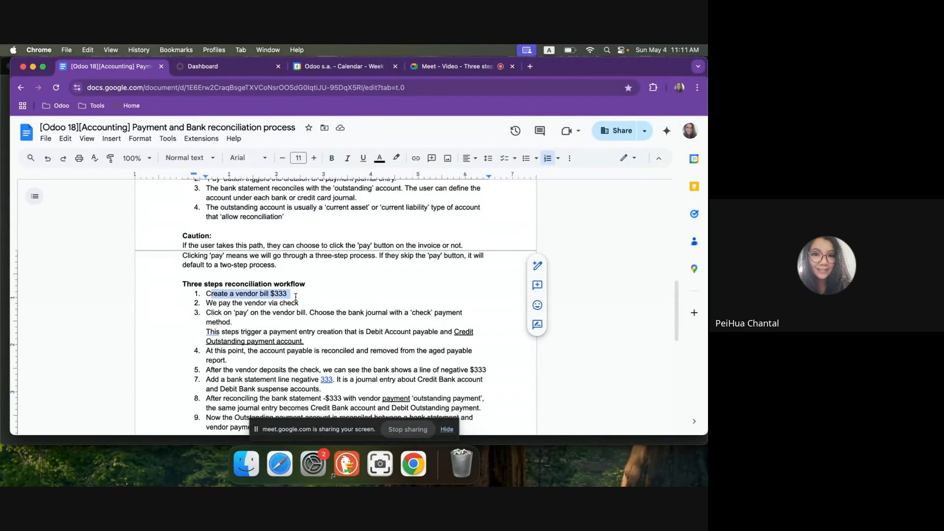
pyautogui.click(297, 296)
# Step: Switch back to Odoo and start a new vendor bill from the Bills list
pyautogui.click(206, 66)
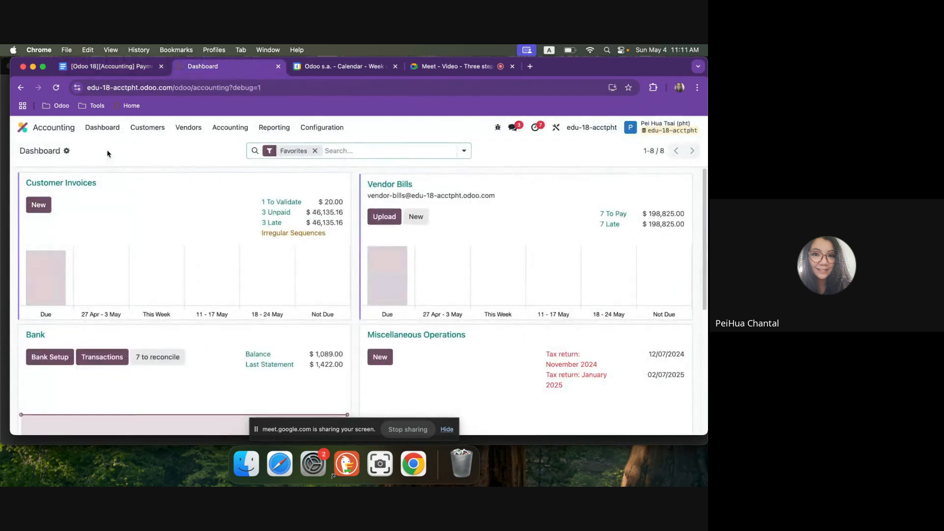
pyautogui.click(144, 130)
pyautogui.click(192, 146)
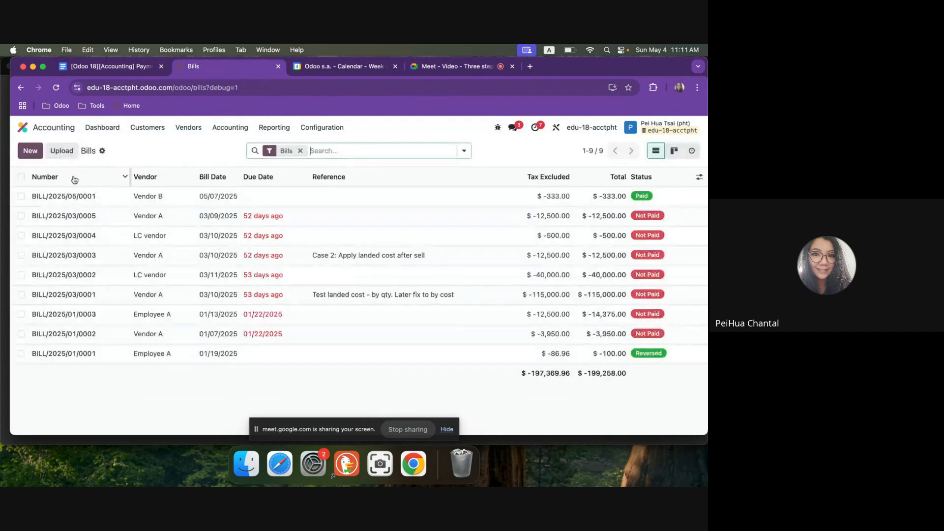
pyautogui.click(141, 128)
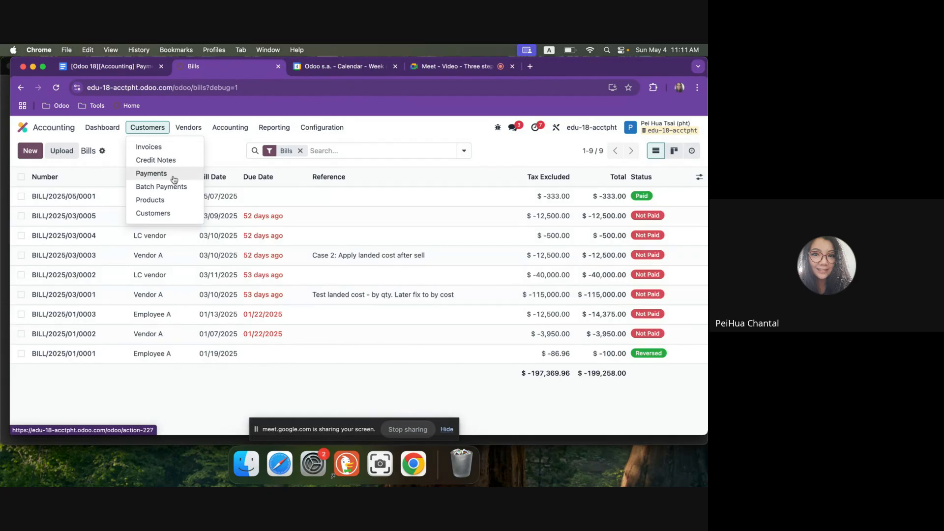
pyautogui.click(104, 152)
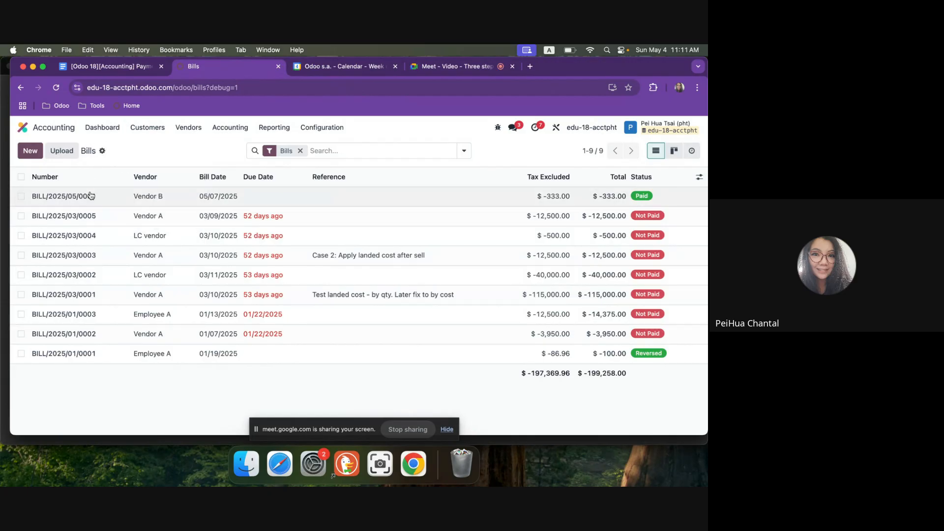
pyautogui.click(29, 151)
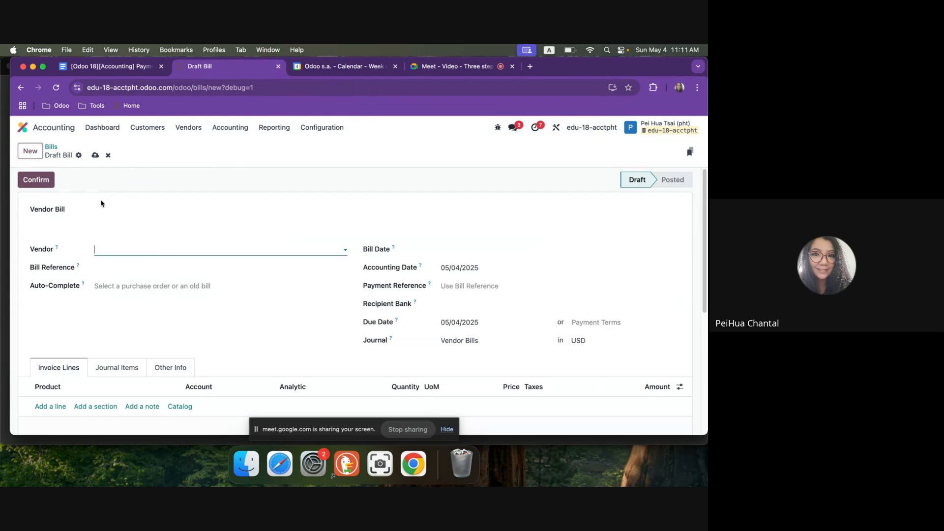
# Step: Create a new company vendor named Vendor C for the bill and set the bill date to 05/04/2025
pyautogui.click(129, 249)
pyautogui.write('Vn')
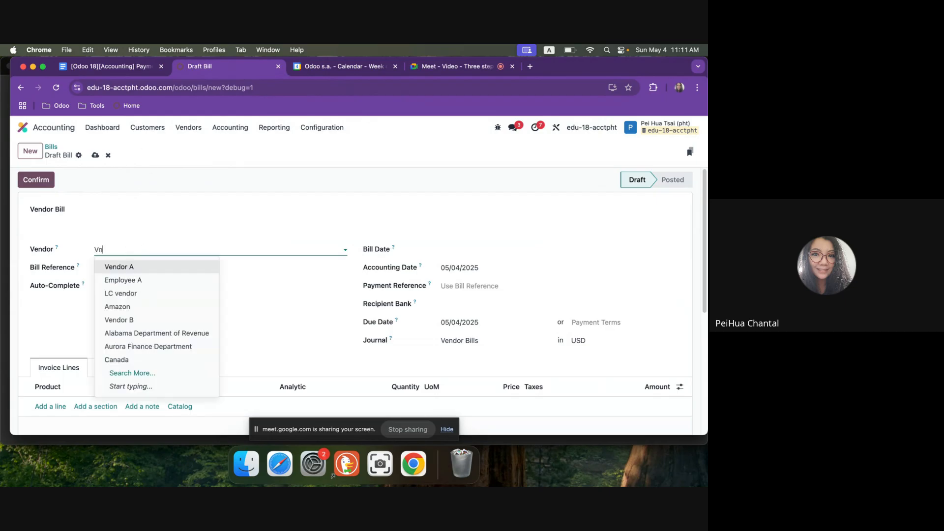
pyautogui.write('edor C')
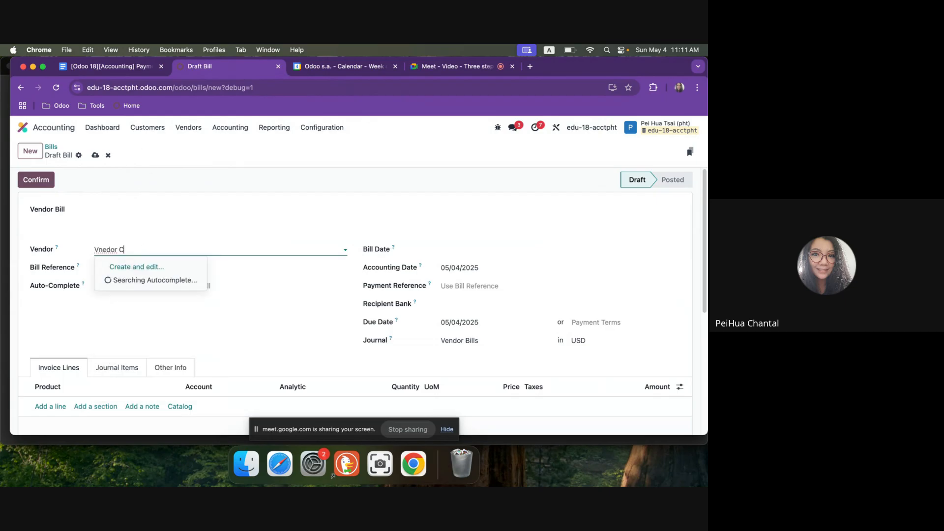
pyautogui.click(106, 251)
pyautogui.press('BackSpace')
pyautogui.press('Right')
pyautogui.write('n')
pyautogui.click(137, 267)
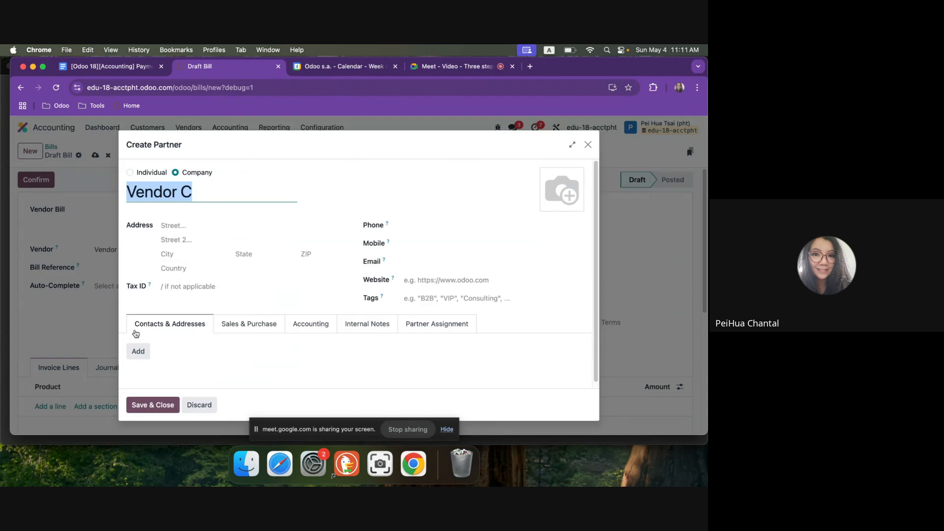
pyautogui.click(159, 403)
pyautogui.click(439, 249)
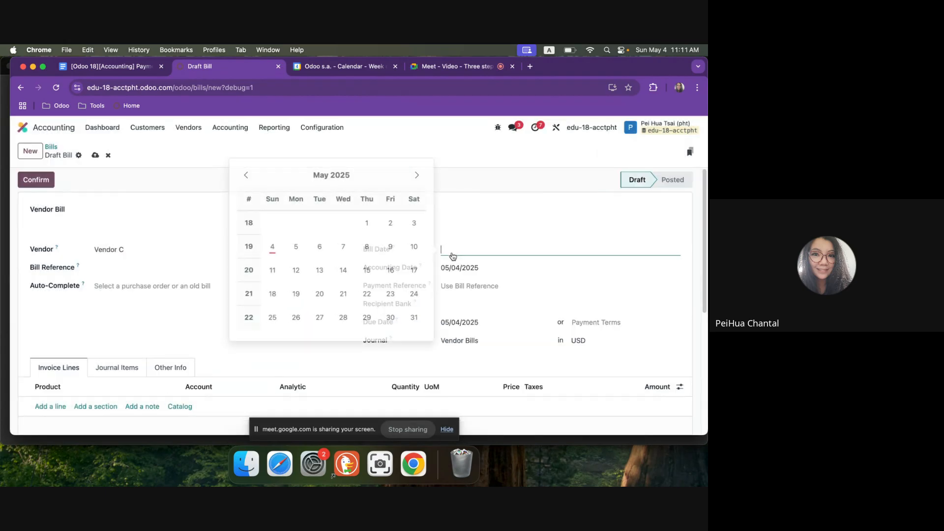
pyautogui.click(273, 247)
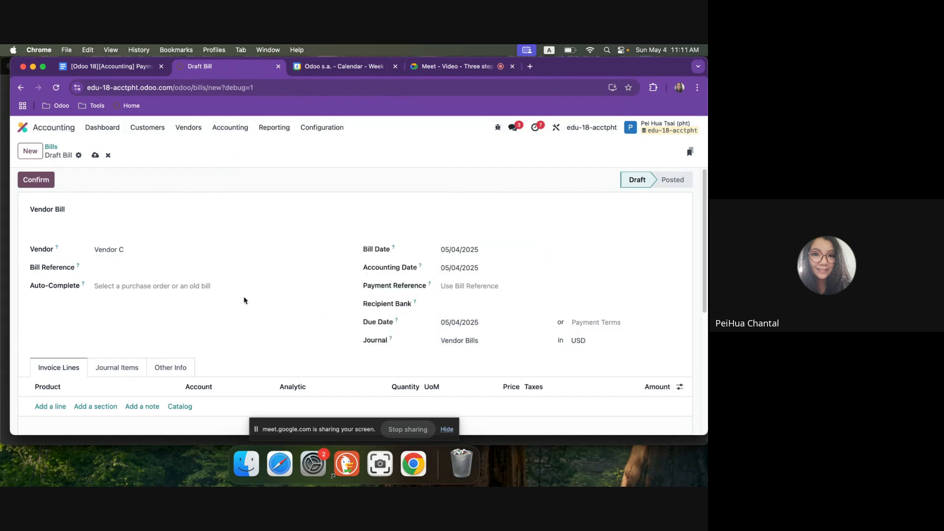
# Step: Add an invoice line labelled "Bill for vendor" on account 600000 Expenses with a price of 222
pyautogui.scroll(-3, 147, 343)
pyautogui.click(62, 338)
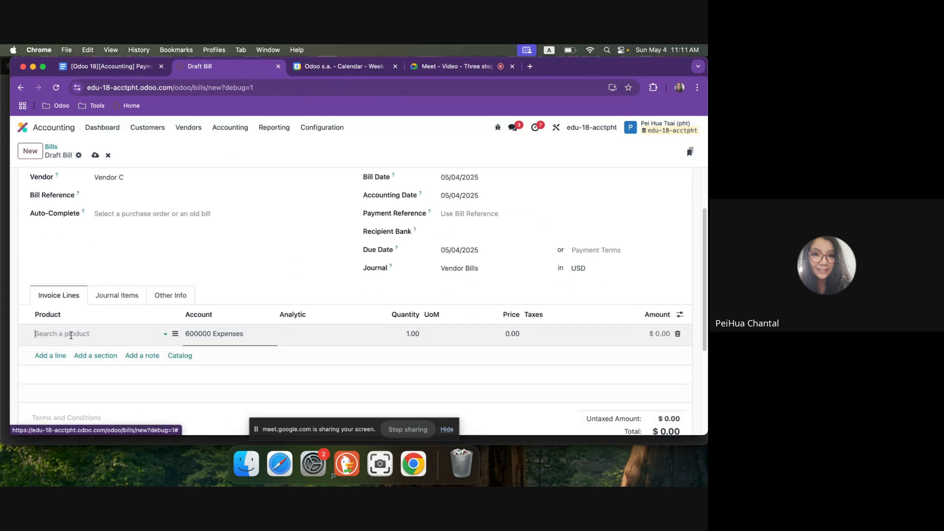
pyautogui.click(153, 341)
pyautogui.write('Bill for vendor')
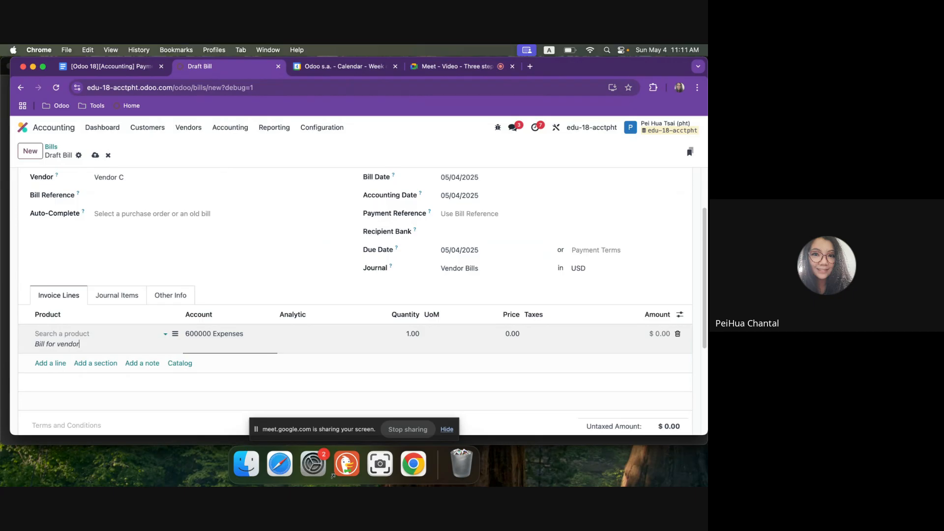
pyautogui.click(484, 337)
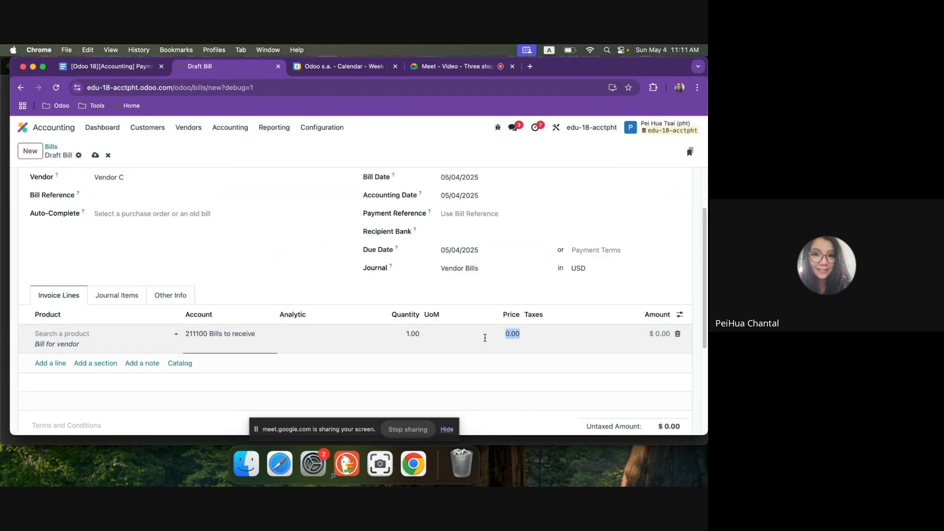
pyautogui.click(222, 344)
pyautogui.write('expe')
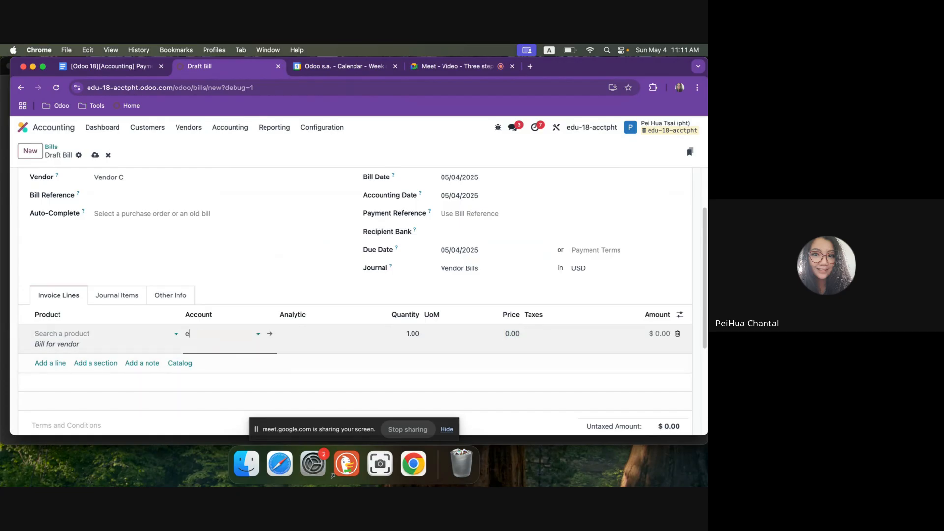
pyautogui.click(228, 256)
pyautogui.click(485, 337)
pyautogui.write('3')
pyautogui.write('222')
# Step: Save the draft vendor bill and confirm it
pyautogui.click(426, 164)
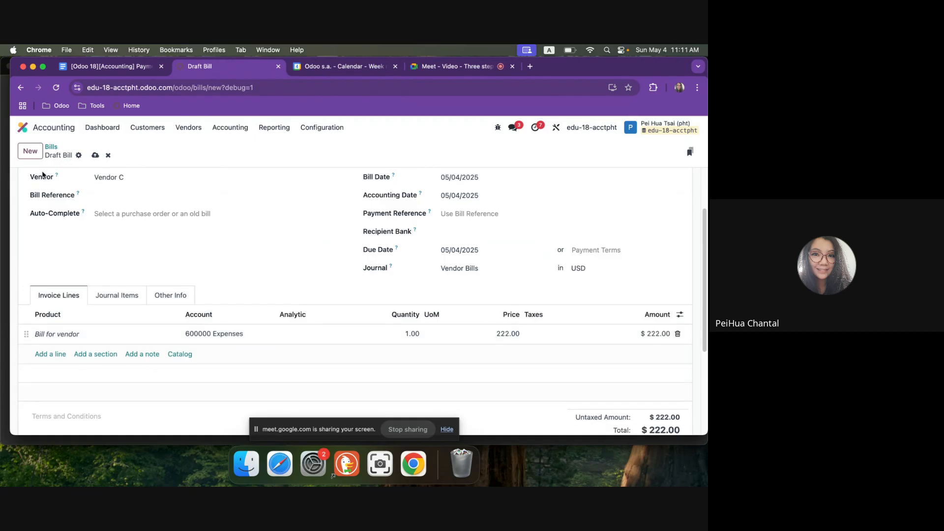
pyautogui.click(94, 156)
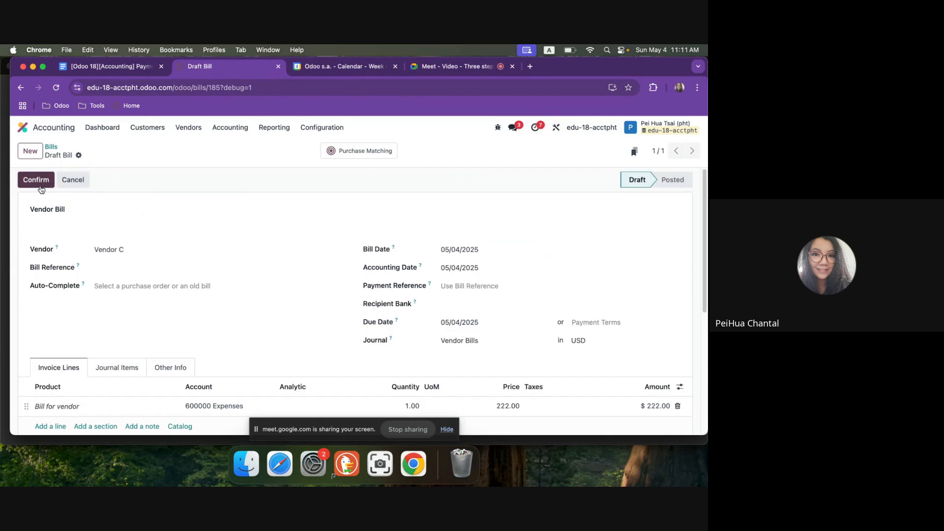
pyautogui.click(40, 186)
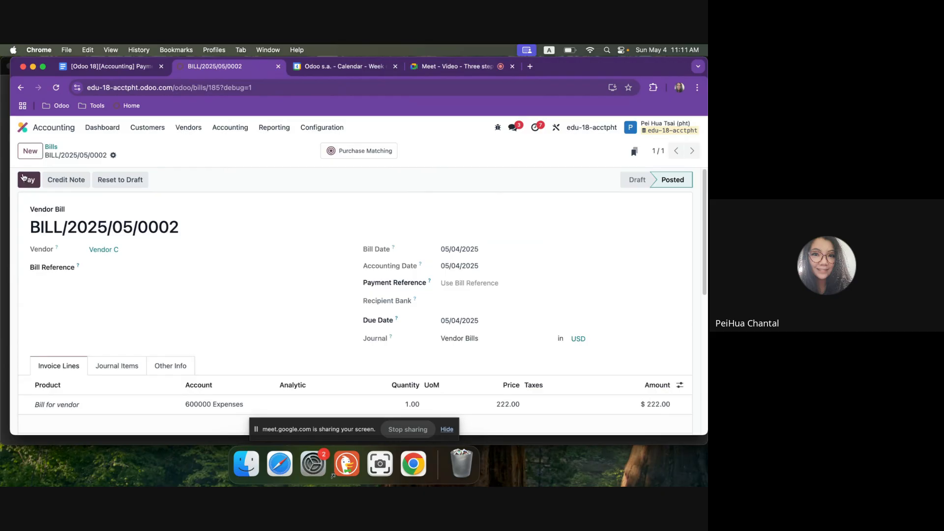
# Step: Switch to the Google Docs notes, change the vendor bill amount in the workflow's first item to $222, and return to Odoo
pyautogui.click(99, 72)
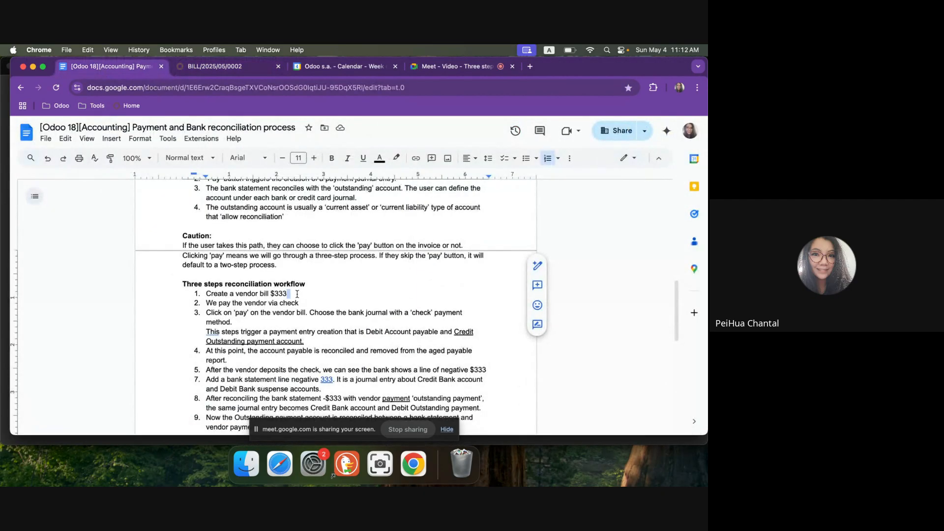
pyautogui.press('BackSpace')
pyautogui.press('BackSpace')
pyautogui.press('BackSpace')
pyautogui.write('222')
pyautogui.click(254, 64)
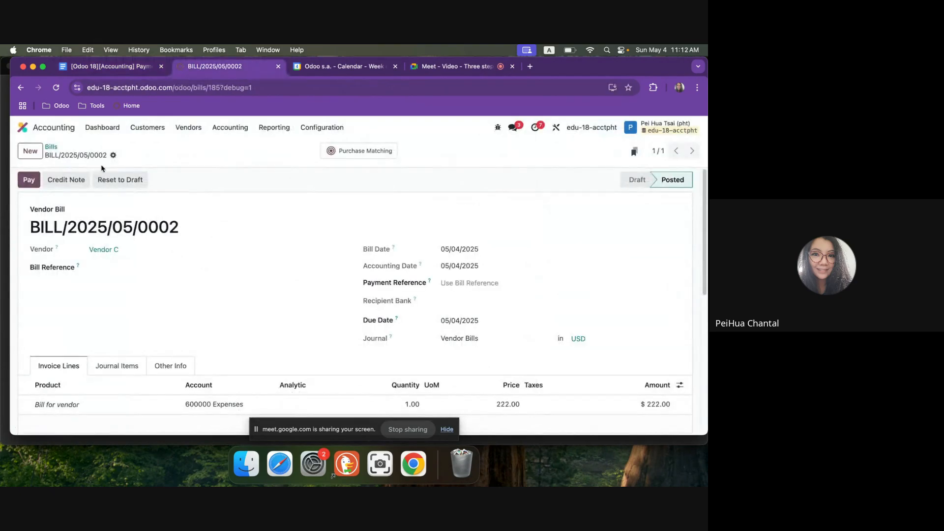
# Step: Start a payment on the bill, look over the available journals, and discard the payment form
pyautogui.click(29, 180)
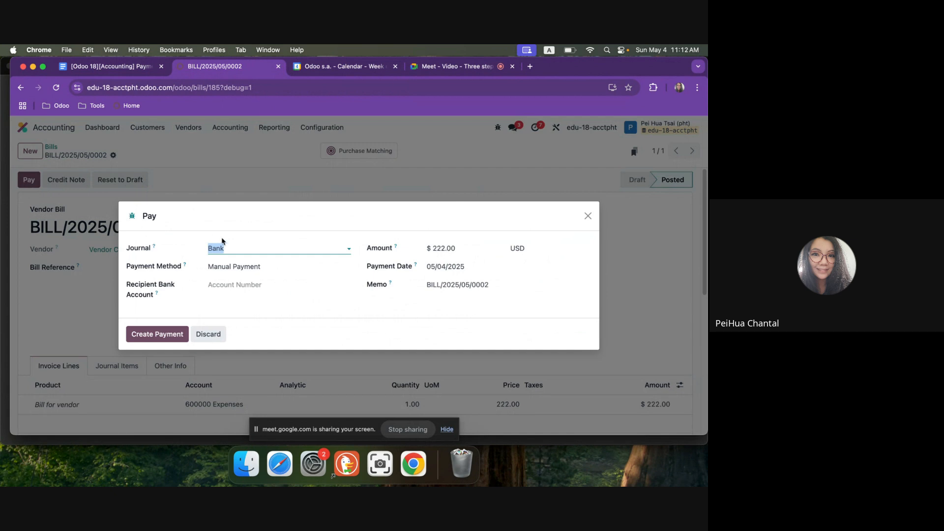
pyautogui.click(276, 251)
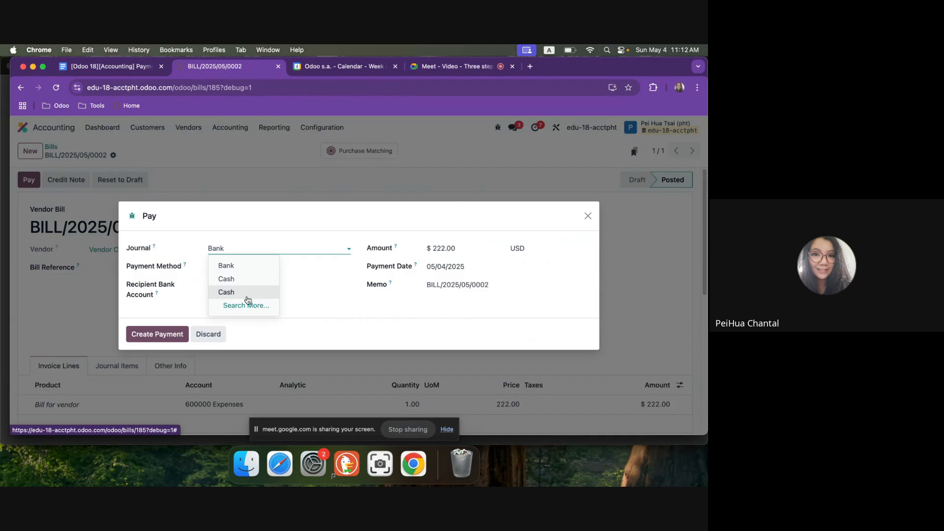
pyautogui.click(208, 333)
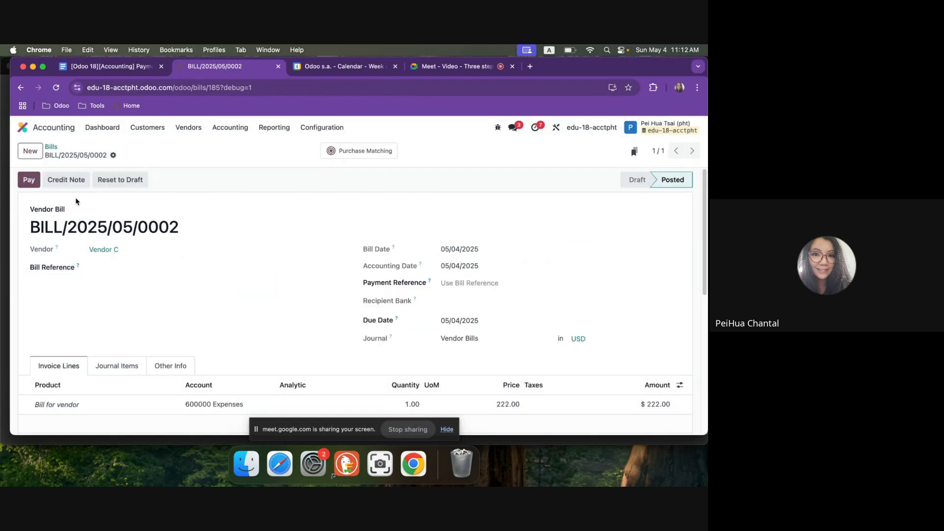
# Step: Pay the vendor bill from the Bank journal using the Checks payment method
pyautogui.click(23, 185)
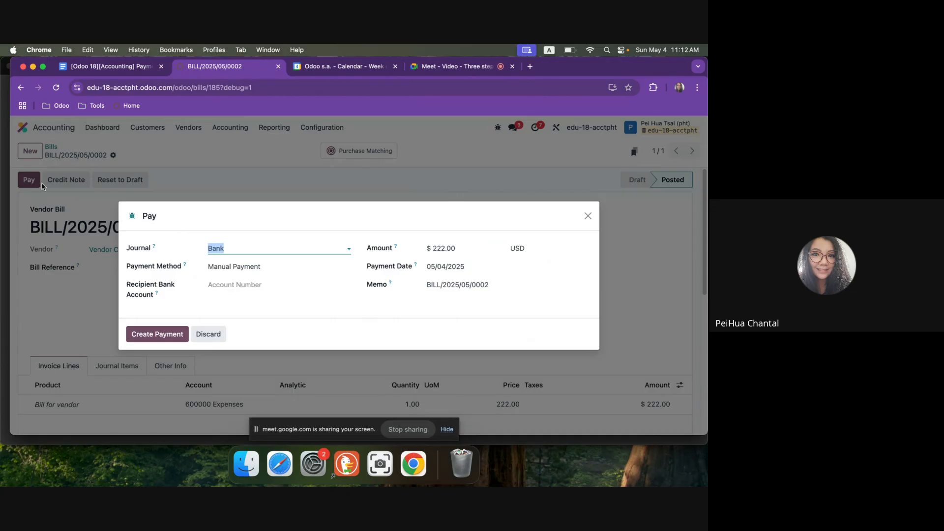
pyautogui.click(260, 271)
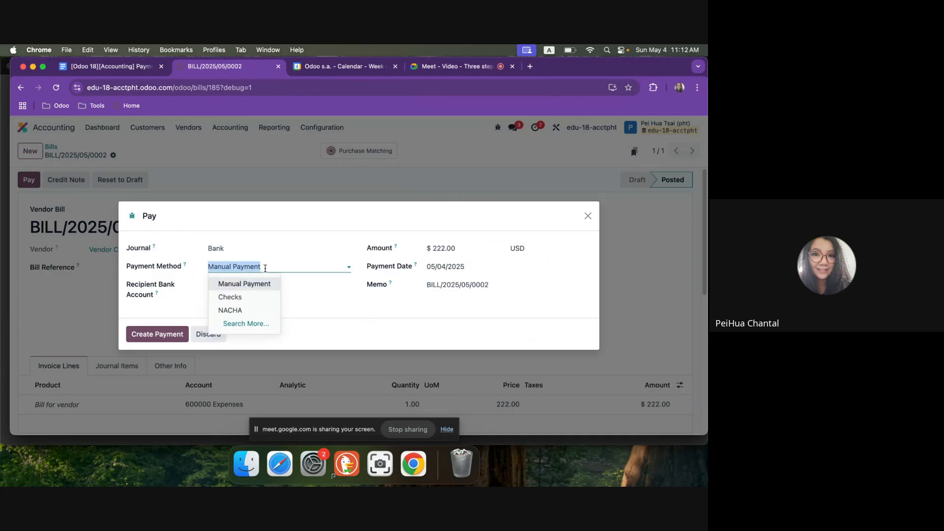
pyautogui.click(251, 298)
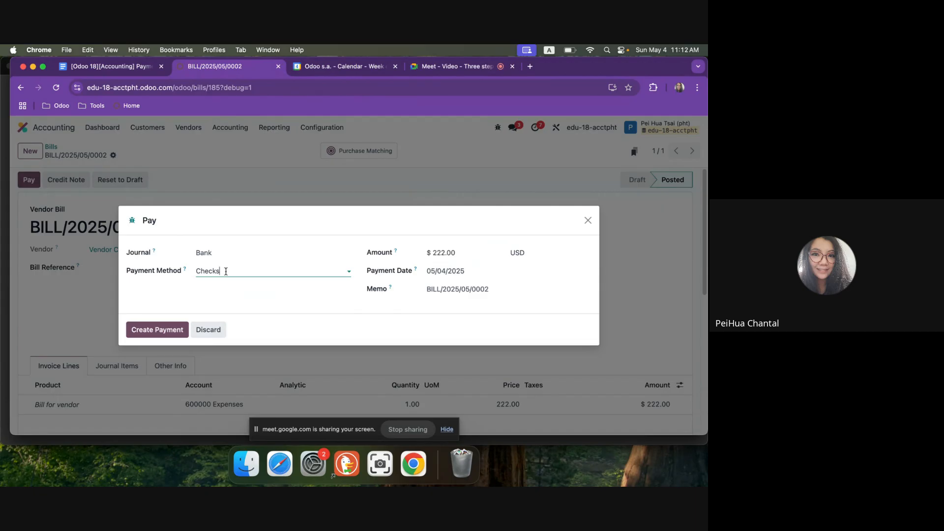
pyautogui.click(163, 338)
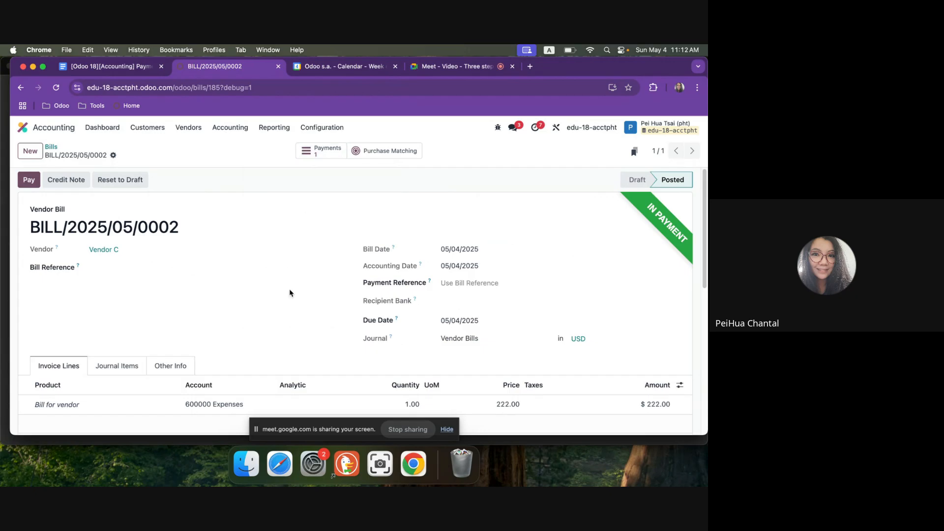
# Step: Examine the journal entry info of the payment listed under the bill's total, including its memo
pyautogui.scroll(-5, 342, 303)
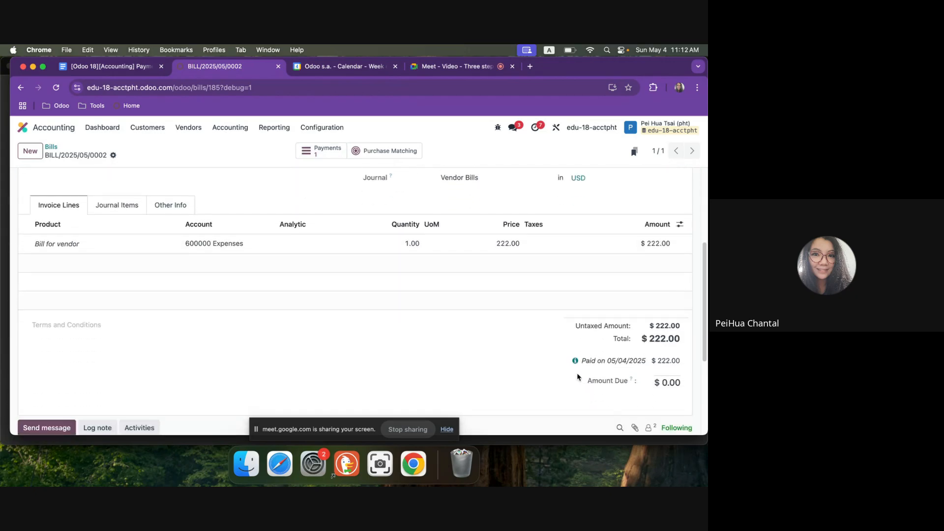
pyautogui.click(575, 361)
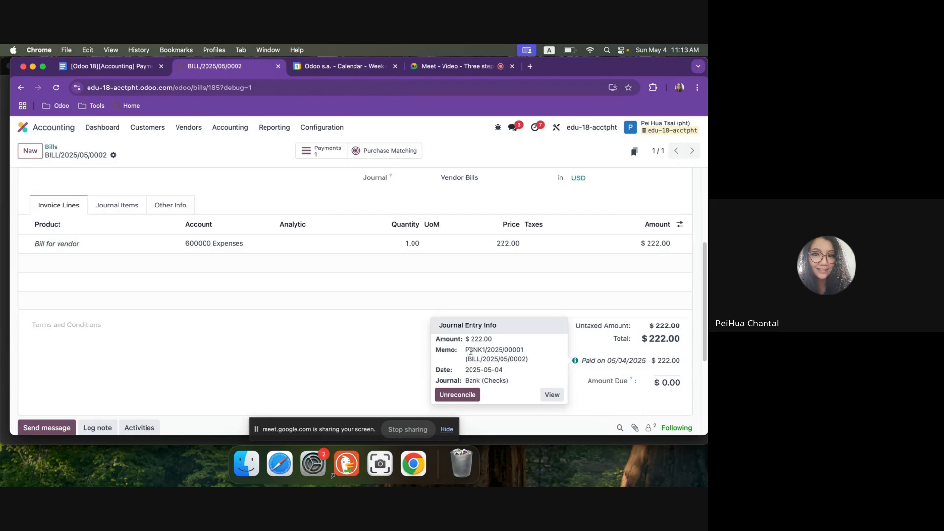
pyautogui.moveTo(470, 351); pyautogui.dragTo(484, 351)
pyautogui.moveTo(471, 349); pyautogui.dragTo(464, 351)
pyautogui.click(343, 380)
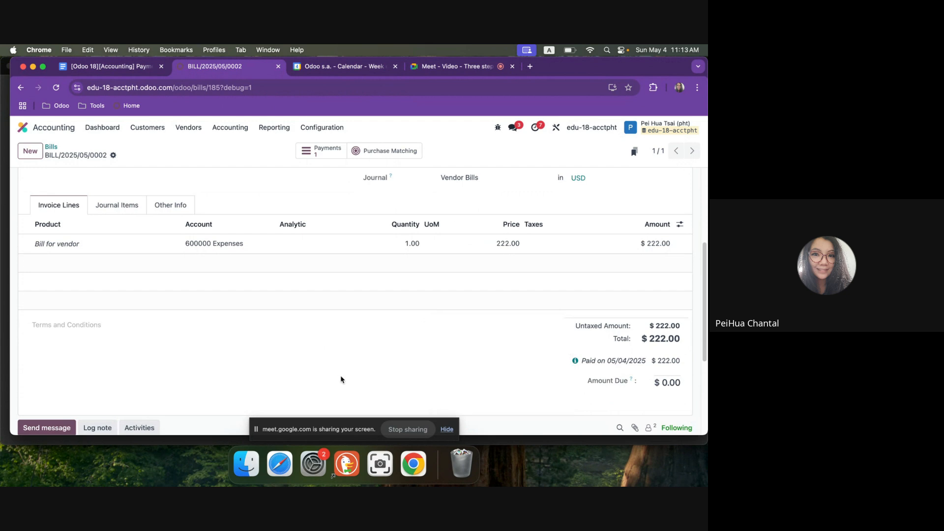
pyautogui.scroll(3, 327, 337)
pyautogui.scroll(-5, 547, 321)
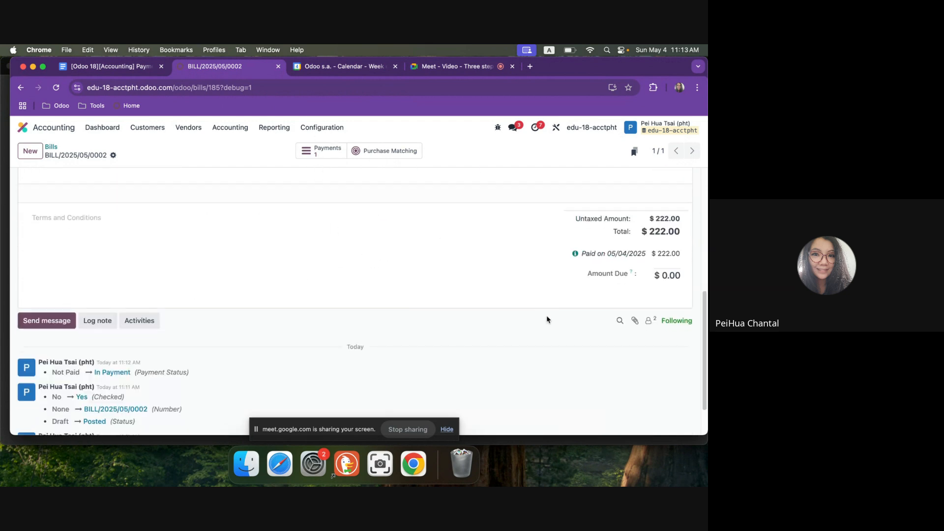
pyautogui.click(574, 253)
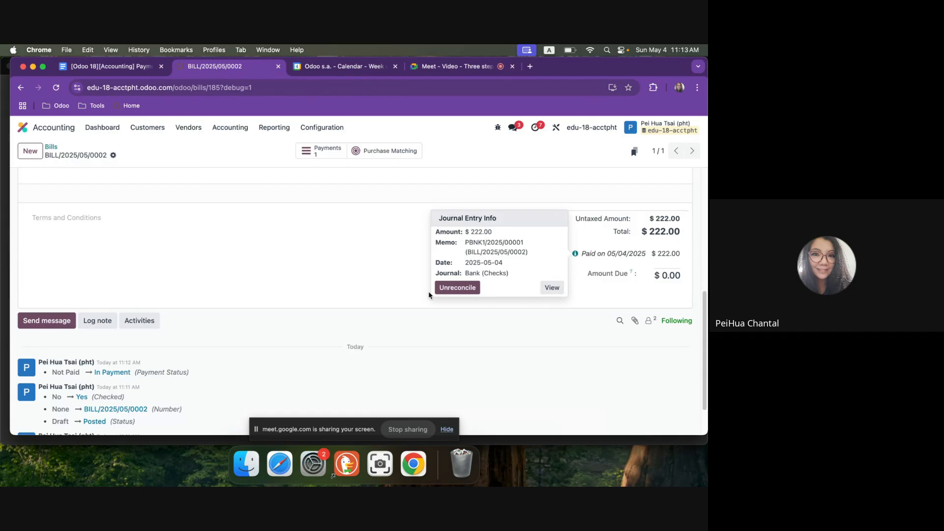
pyautogui.click(288, 268)
pyautogui.scroll(5, 283, 252)
pyautogui.scroll(-2, 284, 252)
# Step: Glance at the linked payment record, return to the bill, and view the bill's journal items
pyautogui.click(319, 151)
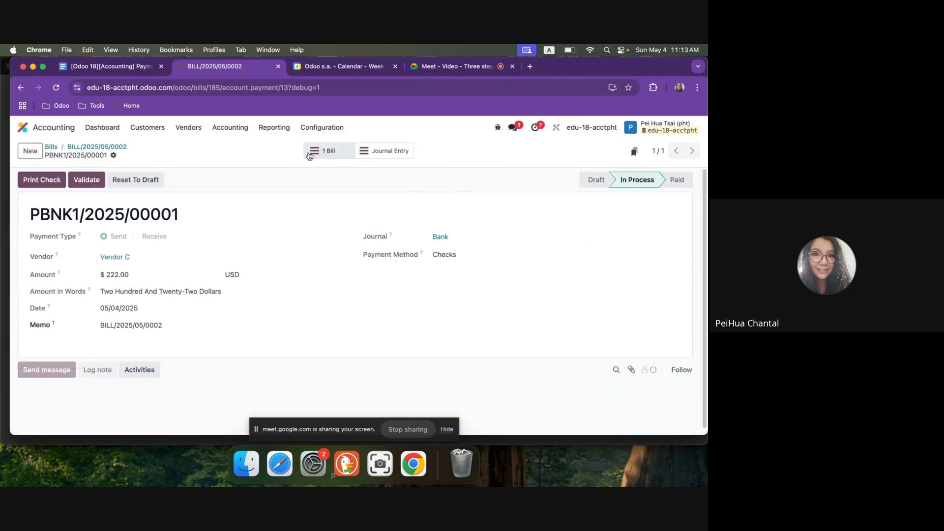
pyautogui.click(97, 146)
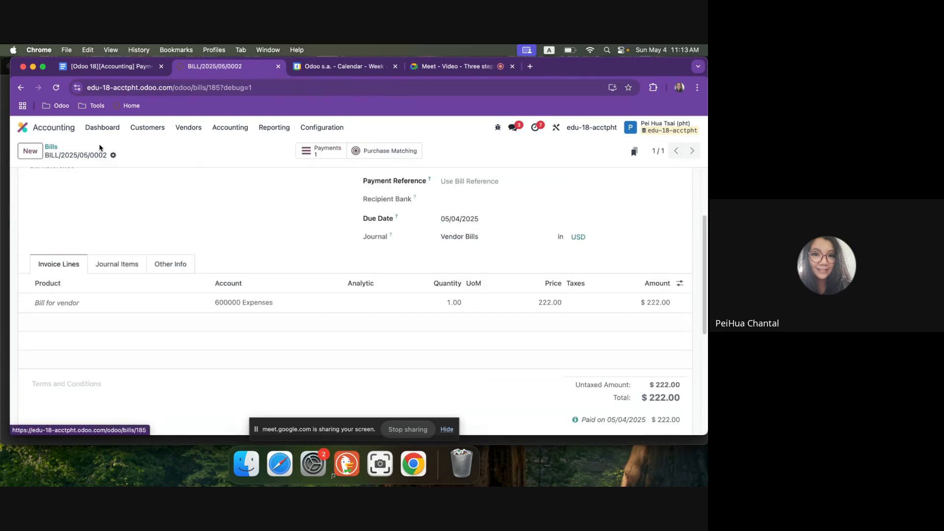
pyautogui.click(130, 272)
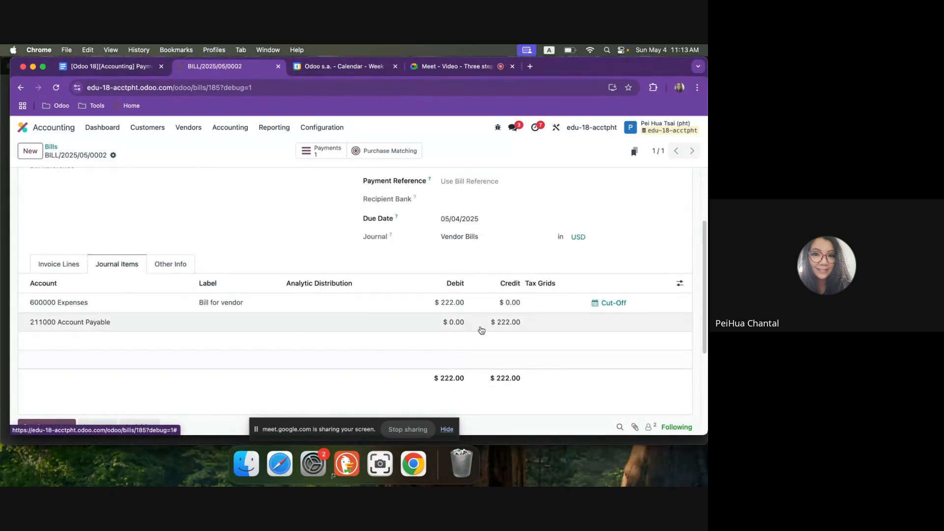
# Step: Open the bill's linked payment, check its number prefix, and view the payment's journal entry
pyautogui.click(330, 154)
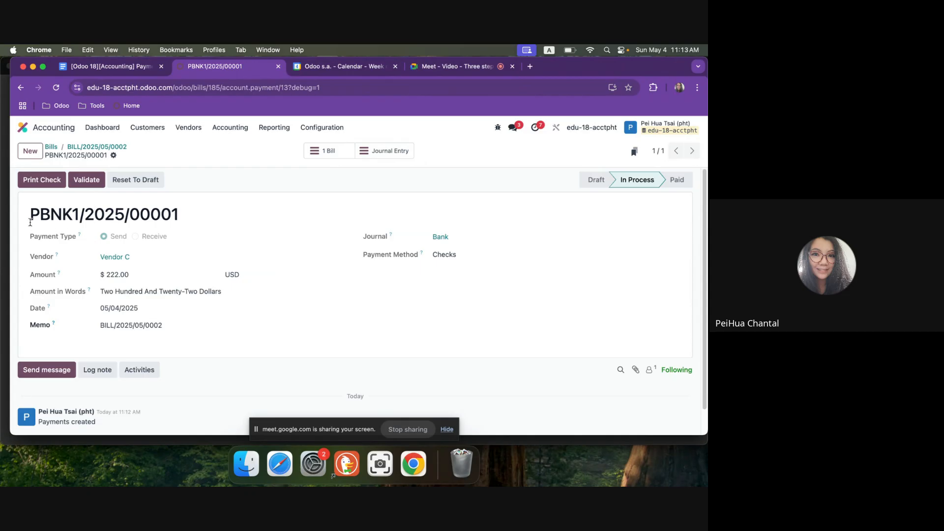
pyautogui.moveTo(30, 216); pyautogui.dragTo(94, 219)
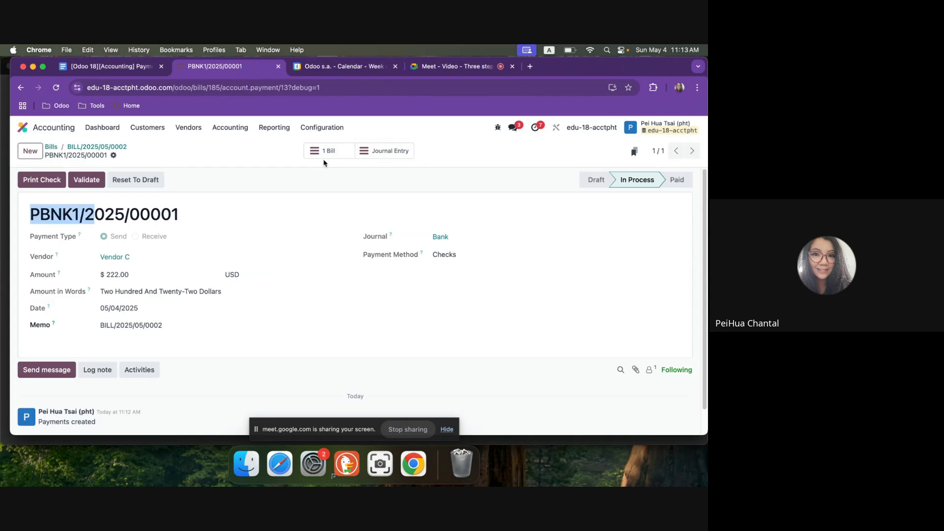
pyautogui.click(380, 152)
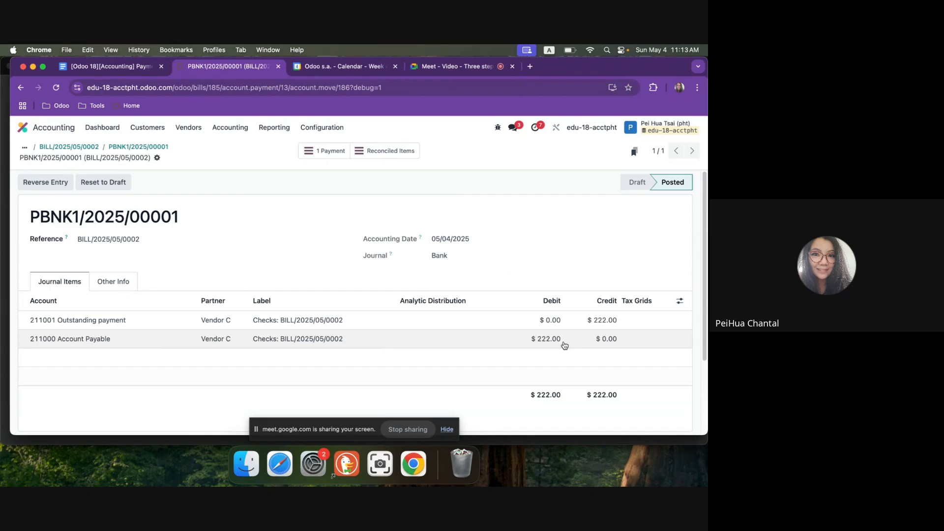
# Step: Open the Aged Payable report and examine the listed vendors and its as-of date options
pyautogui.click(264, 130)
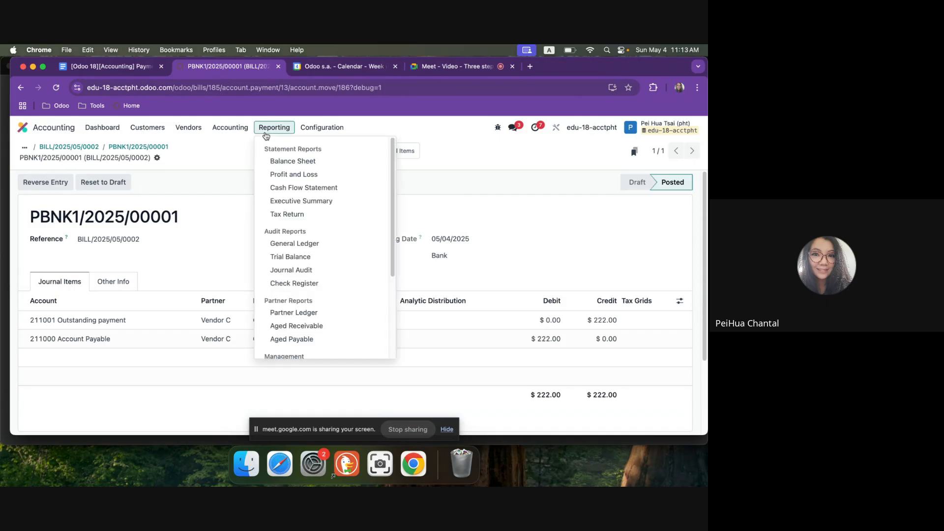
pyautogui.click(297, 341)
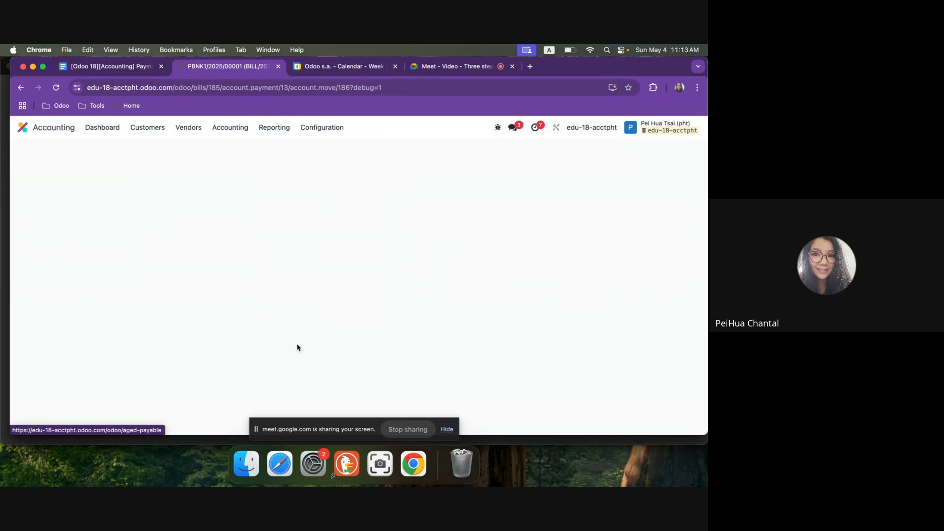
pyautogui.click(180, 153)
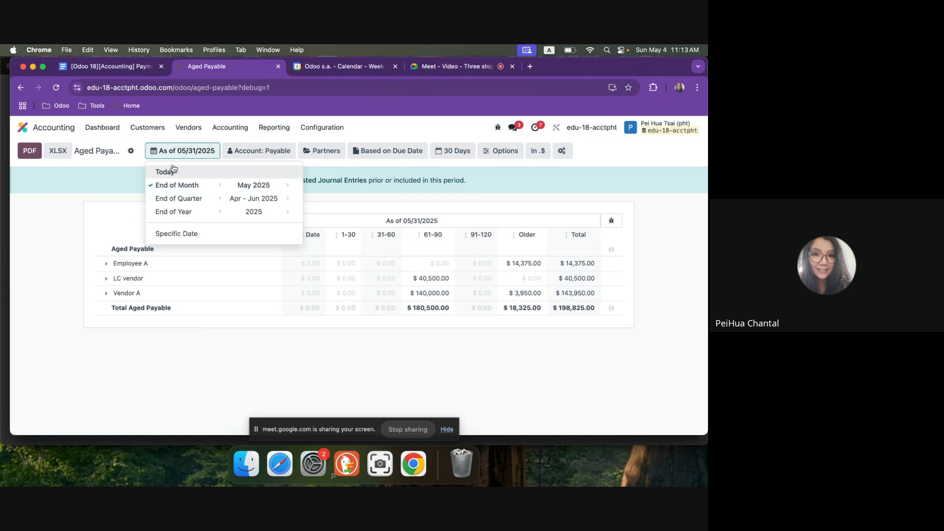
pyautogui.click(153, 357)
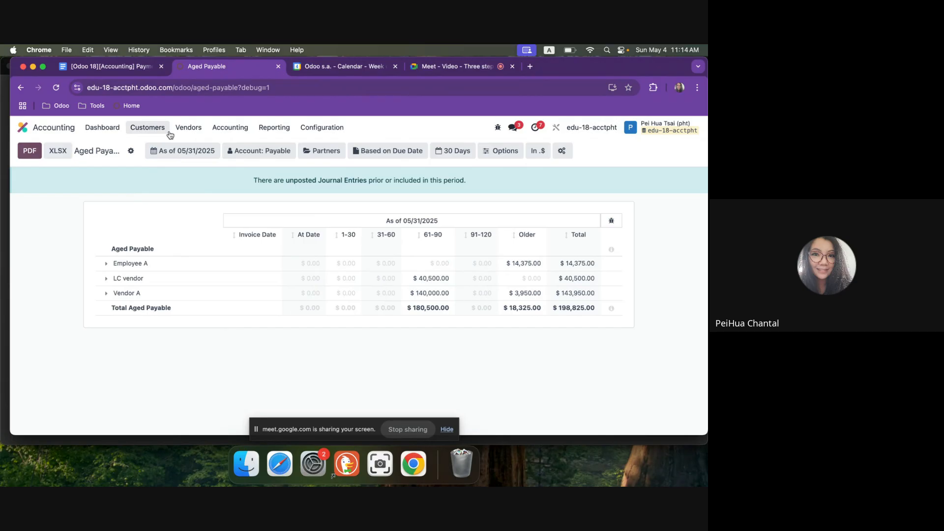
# Step: Open the list of vendor bills and check the payment status of Vendor C's bill
pyautogui.click(187, 131)
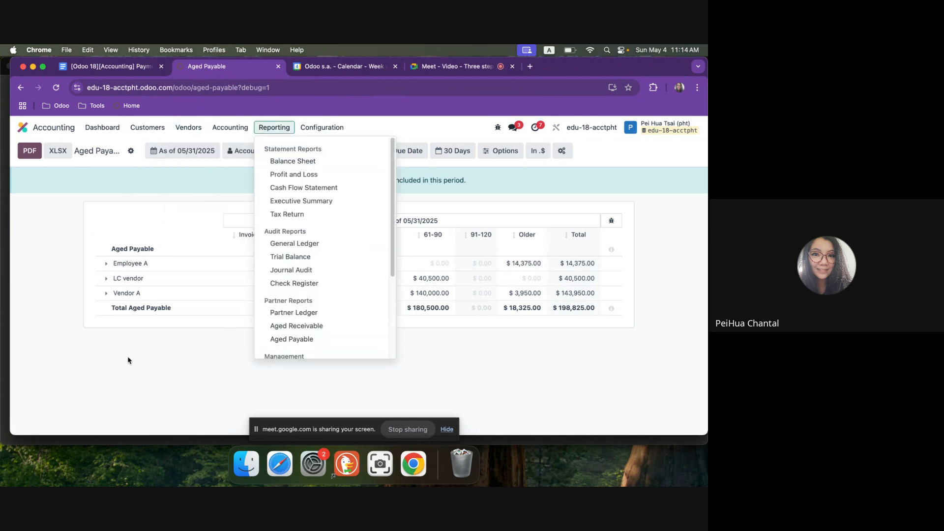
pyautogui.click(146, 361)
pyautogui.click(187, 129)
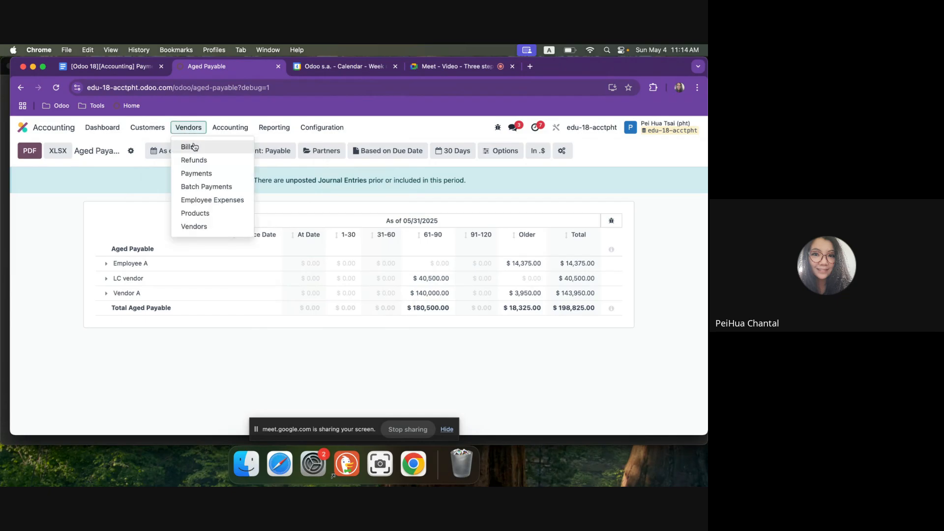
pyautogui.click(190, 146)
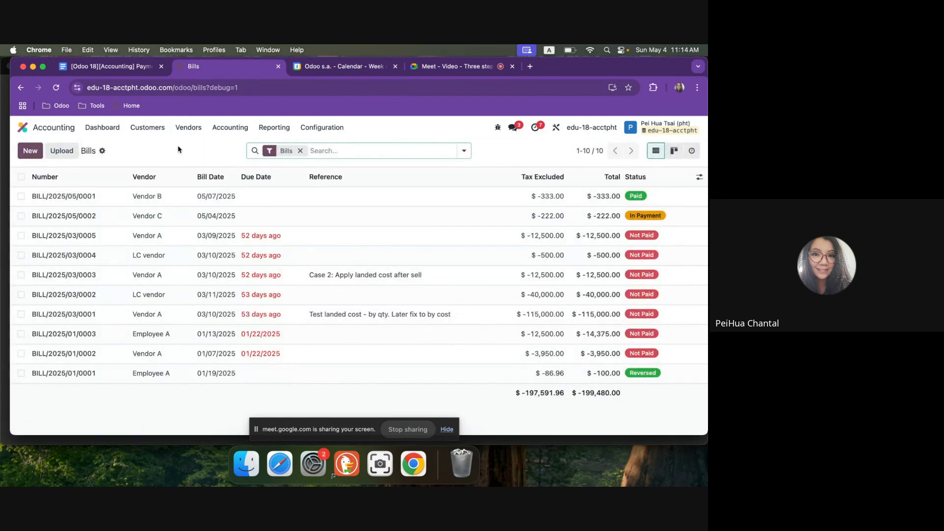
# Step: Open Vendor C's check payment from the vendor payments list and examine its journal entry and number prefix
pyautogui.click(189, 129)
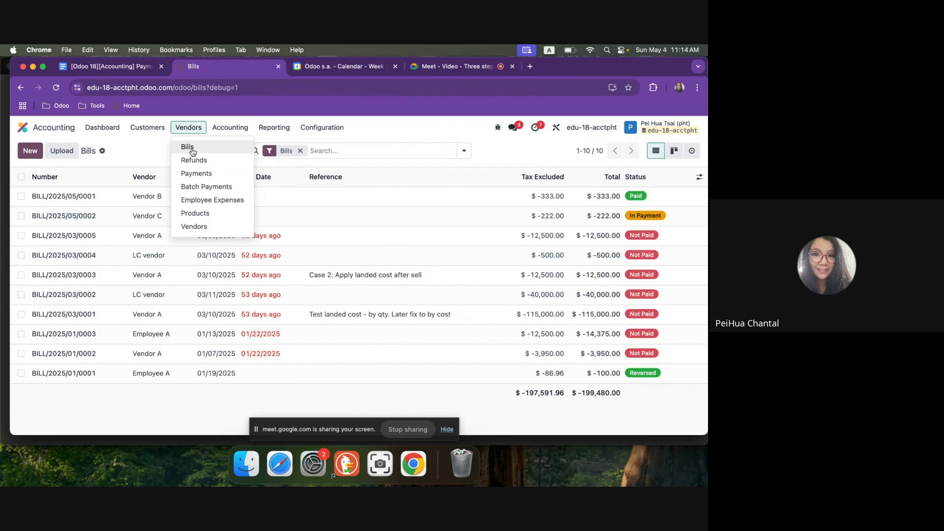
pyautogui.click(215, 174)
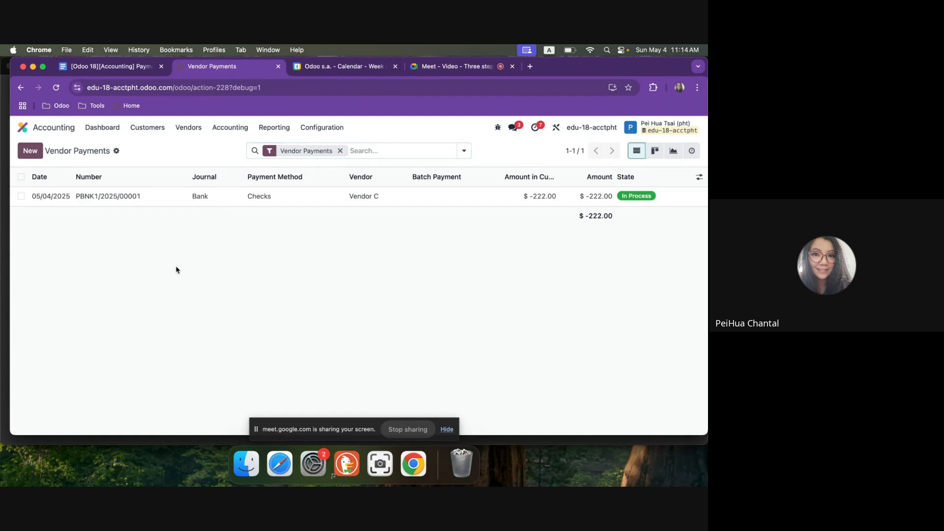
pyautogui.click(102, 198)
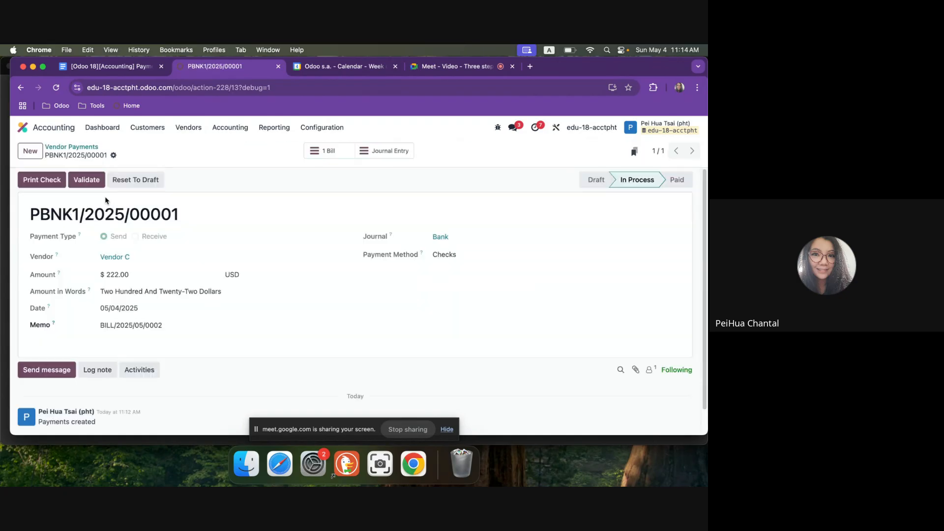
pyautogui.click(384, 152)
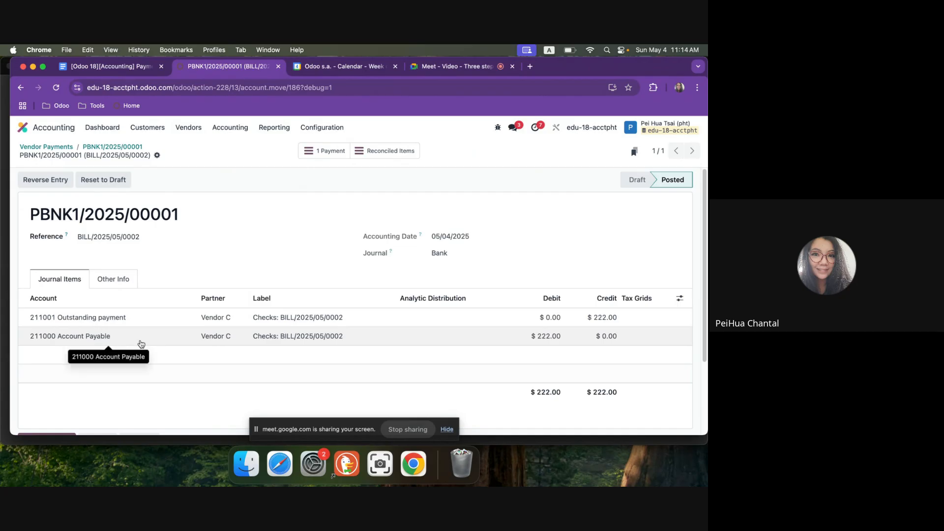
pyautogui.moveTo(27, 212); pyautogui.dragTo(38, 212)
pyautogui.click(54, 215)
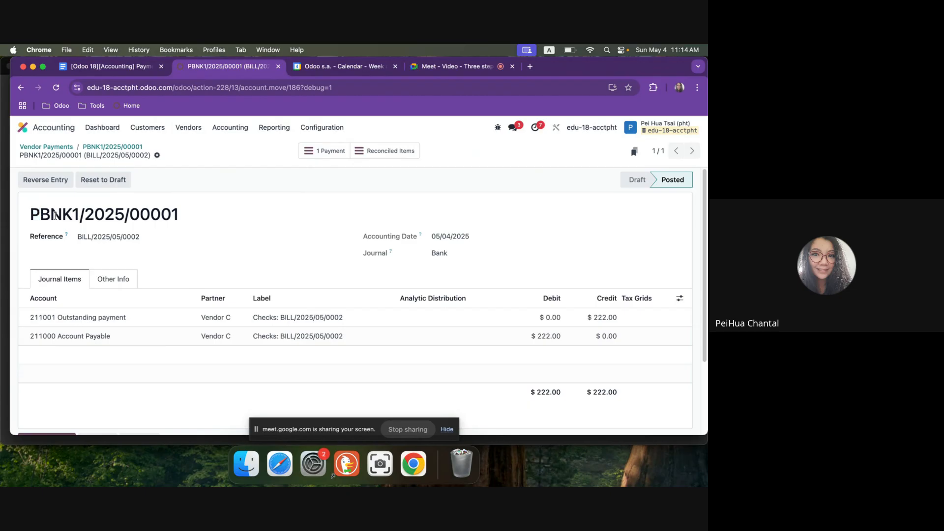
# Step: Return to the Accounting dashboard, and read the three-step reconciliation workflow in the Google Docs notes
pyautogui.click(102, 128)
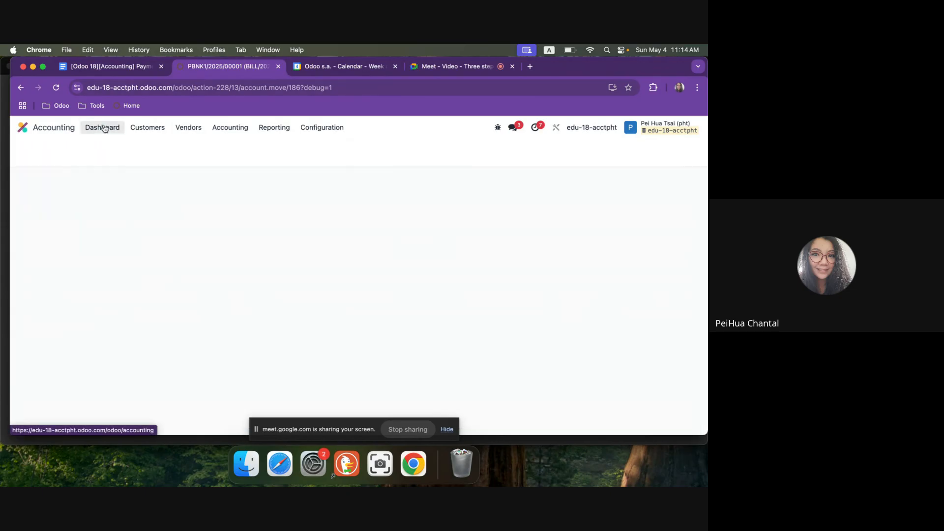
pyautogui.click(114, 68)
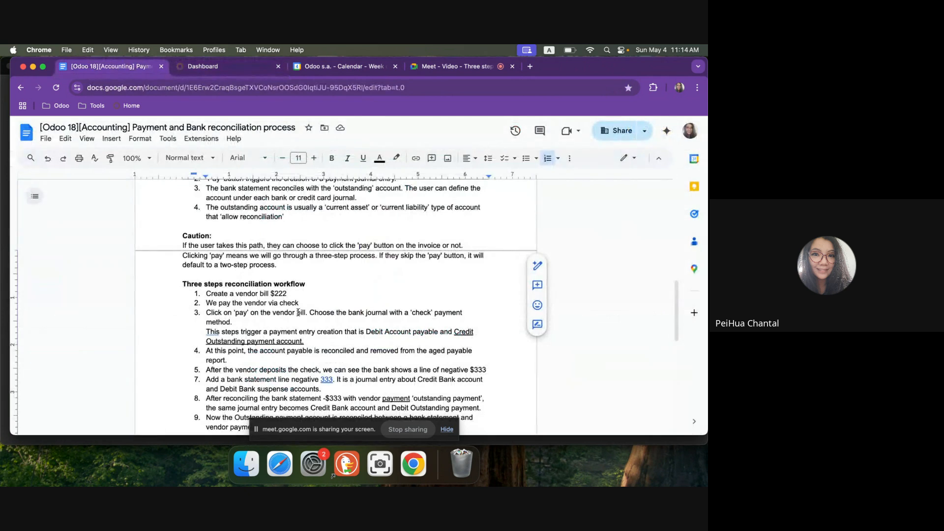
pyautogui.scroll(-1, 275, 309)
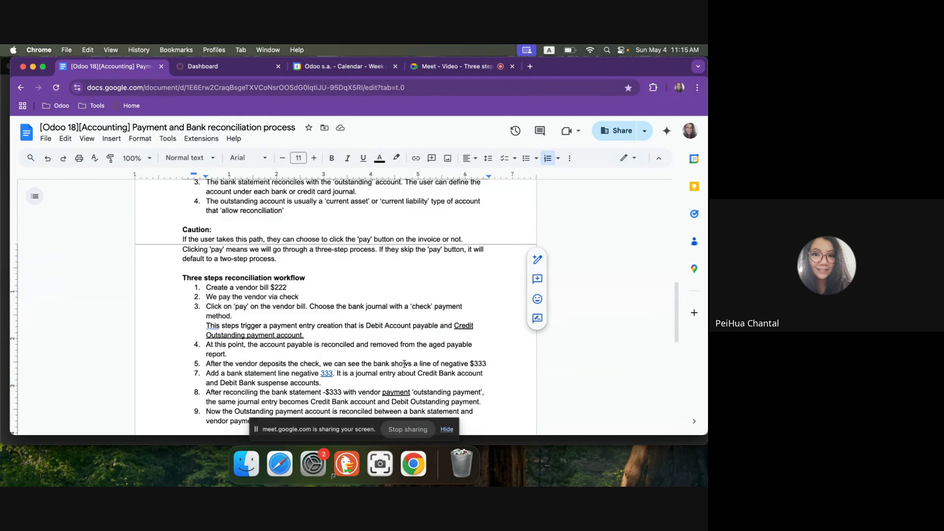
# Step: Switch back to Odoo and open the Bank journal's transactions to reconcile, with a brief glance at the Meet call
pyautogui.click(203, 66)
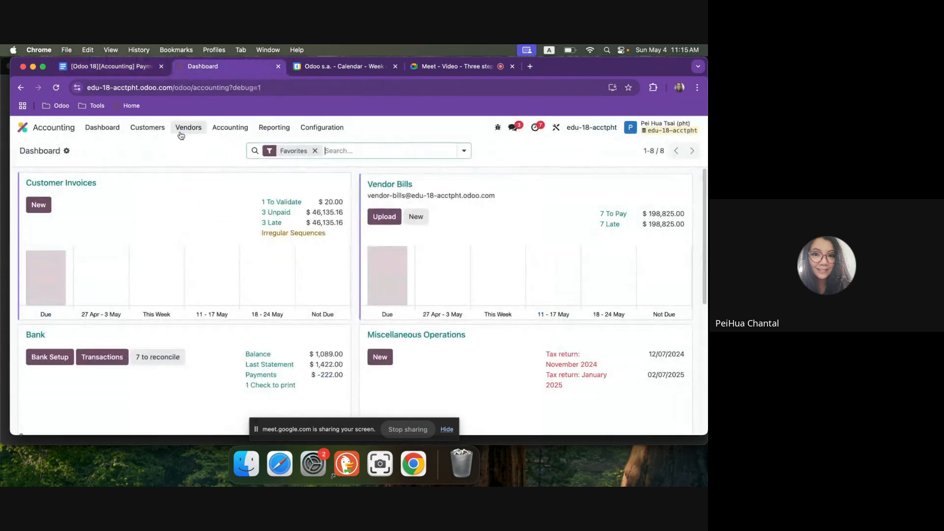
pyautogui.click(180, 357)
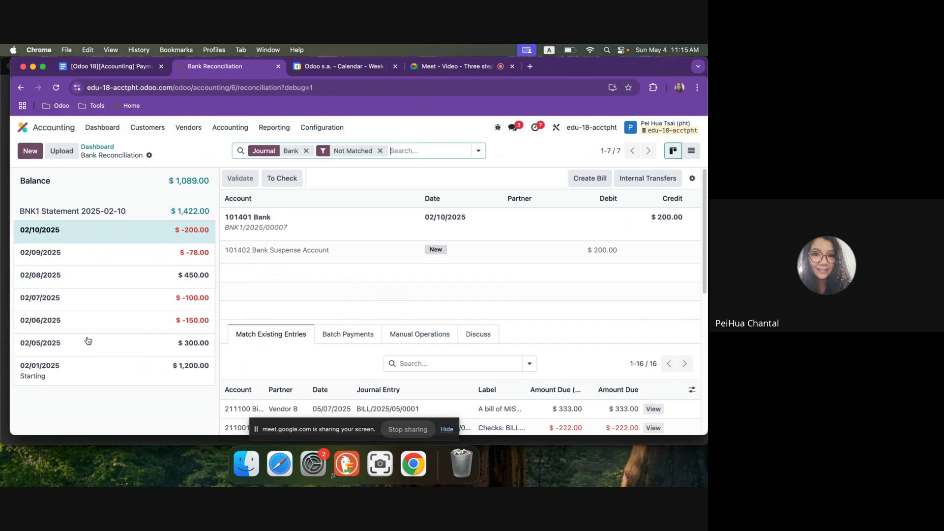
pyautogui.click(464, 67)
pyautogui.click(407, 343)
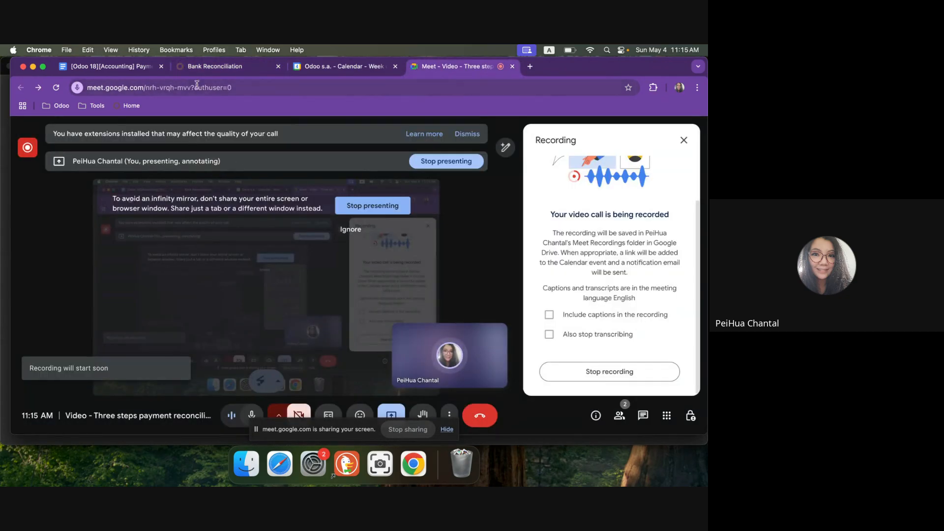
pyautogui.click(216, 67)
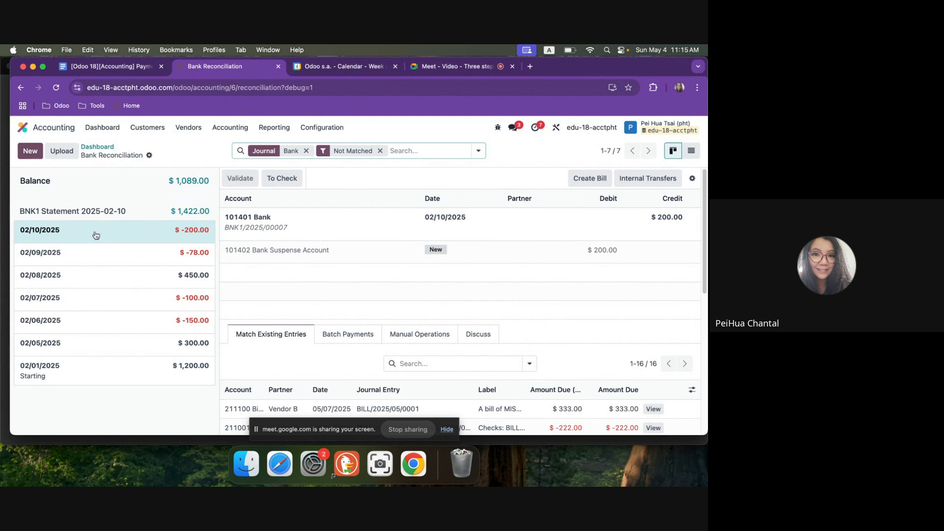
# Step: Start a new bank transaction and date it 05/05/2025
pyautogui.click(30, 150)
pyautogui.click(166, 204)
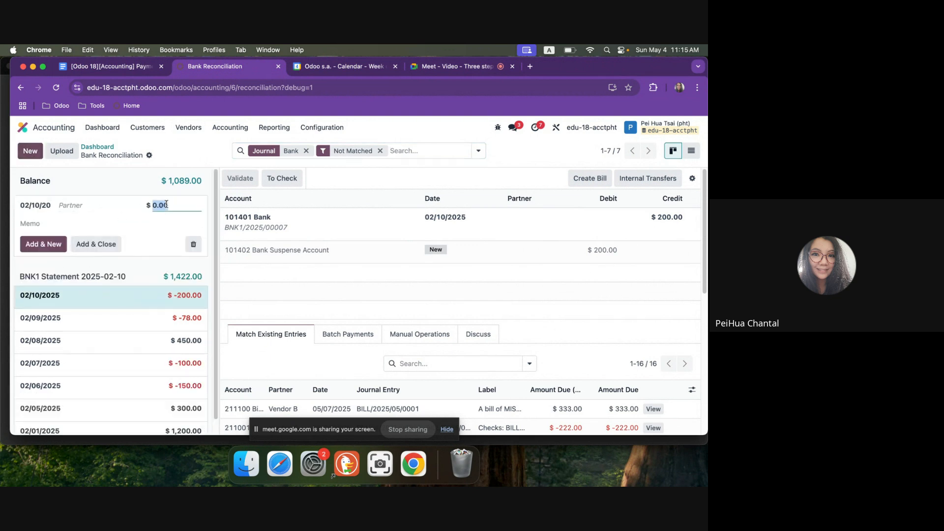
pyautogui.click(39, 206)
pyautogui.click(179, 243)
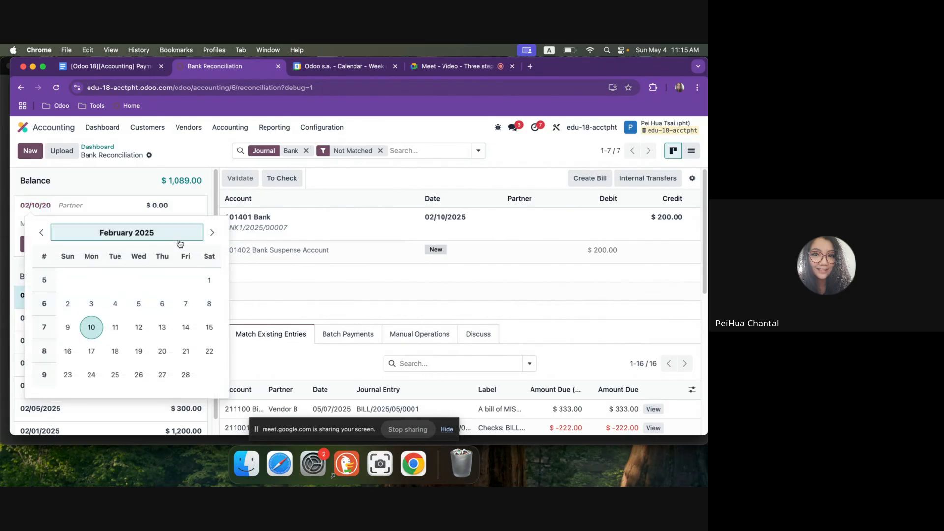
pyautogui.click(62, 305)
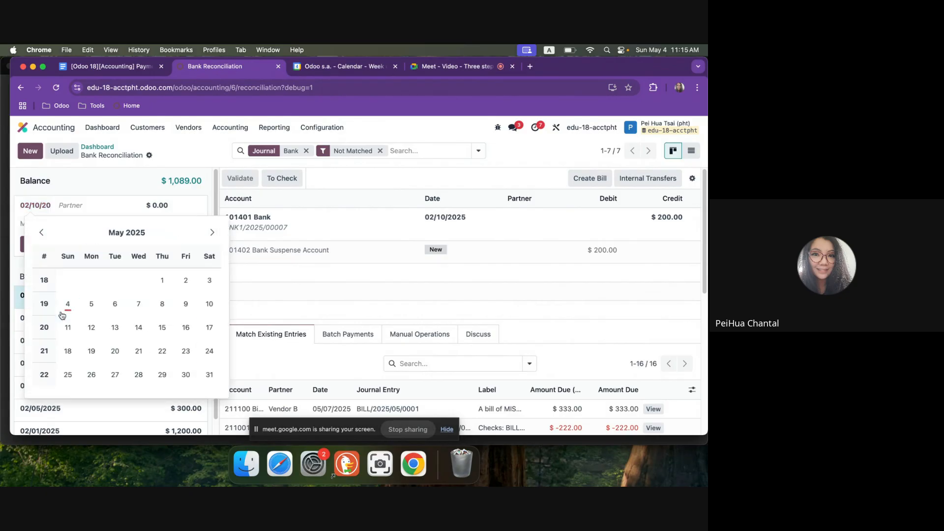
pyautogui.click(94, 307)
# Step: Set the transaction's amount to -222 and its memo to "Vendor deposit check", and add it to the bank transactions
pyautogui.click(168, 204)
pyautogui.write('-2')
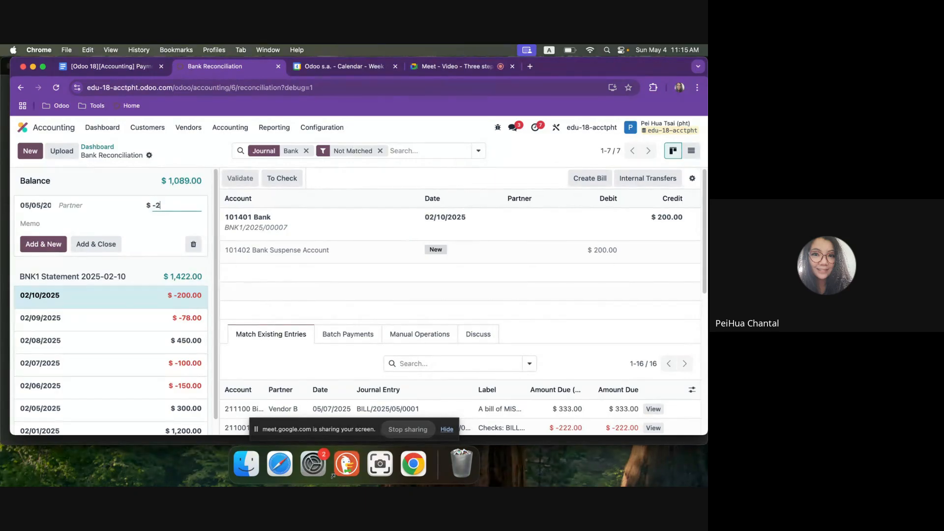
pyautogui.write('22')
pyautogui.press('Tab')
pyautogui.write('Vendor')
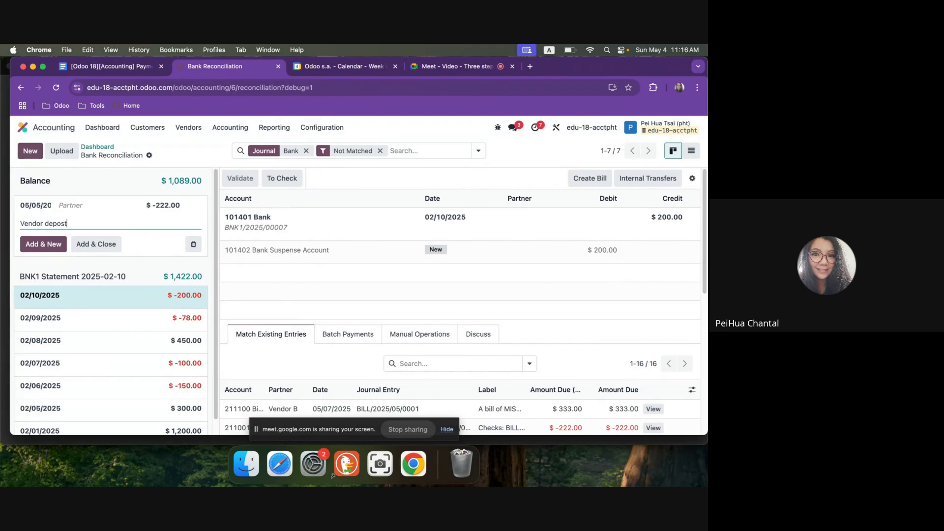
pyautogui.write(' depost')
pyautogui.press('BackSpace')
pyautogui.click(61, 243)
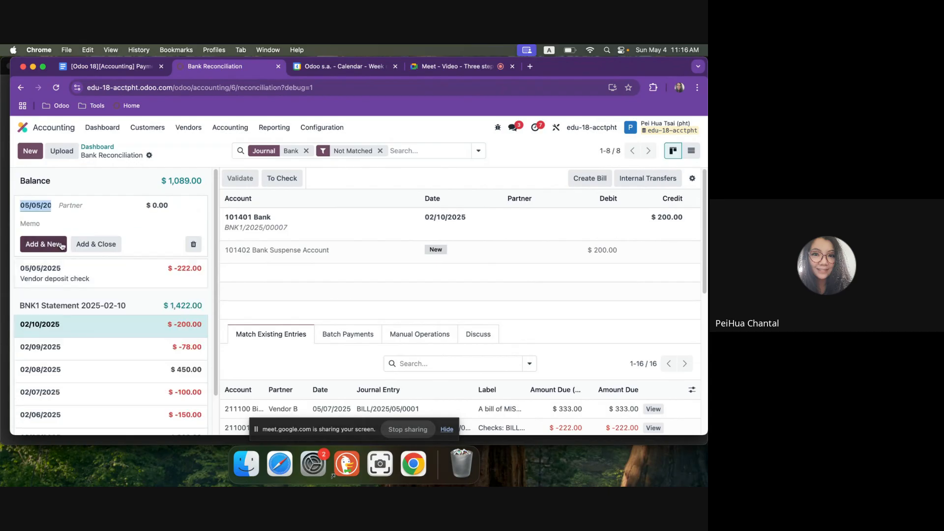
# Step: Select the "Vendor deposit check" transaction and widen the Account column of its existing entries to show the full account names
pyautogui.click(84, 279)
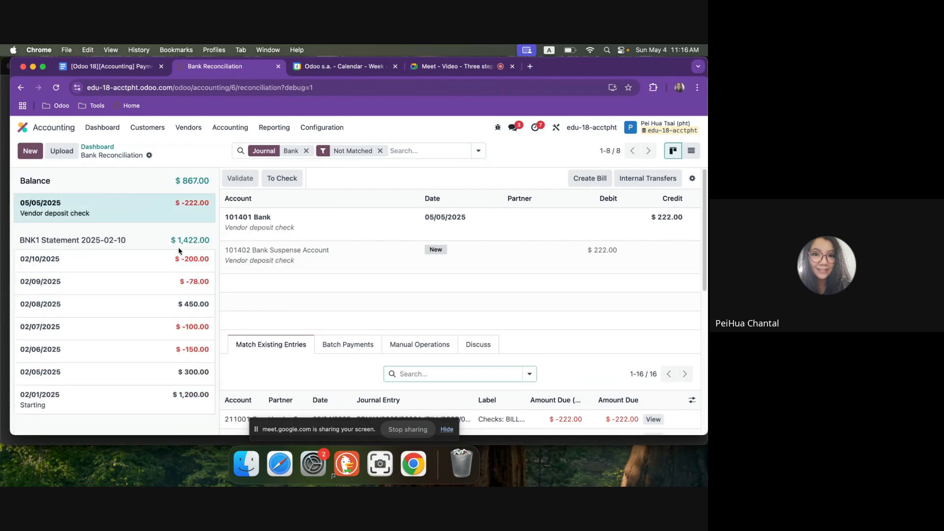
pyautogui.scroll(-5, 353, 338)
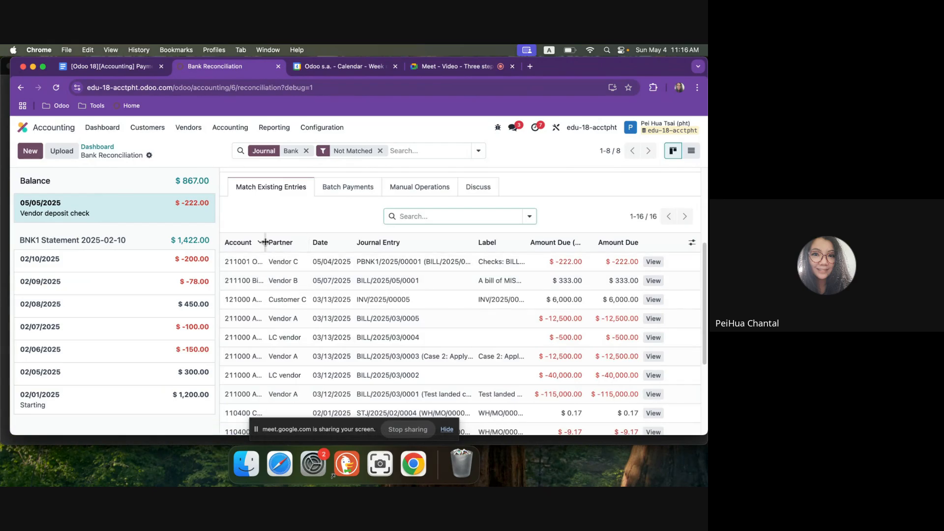
pyautogui.moveTo(297, 245); pyautogui.dragTo(341, 246)
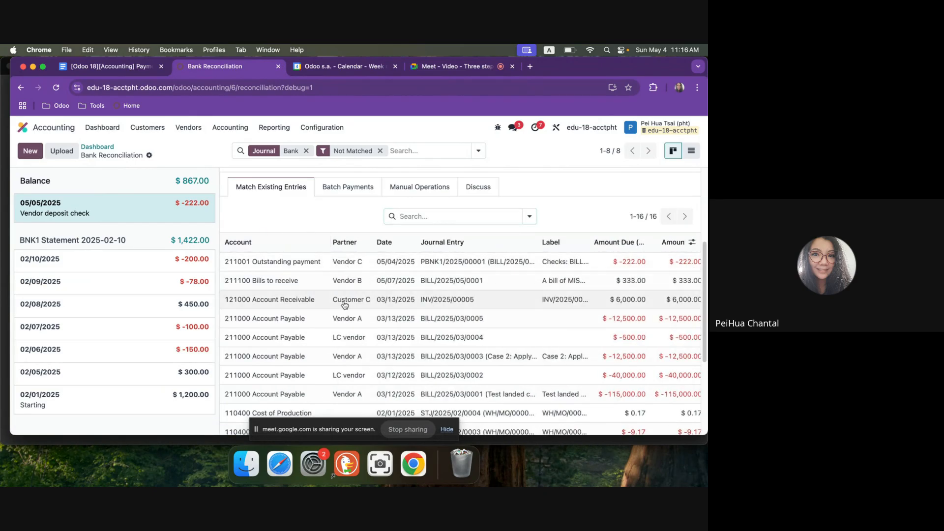
pyautogui.scroll(2, 324, 311)
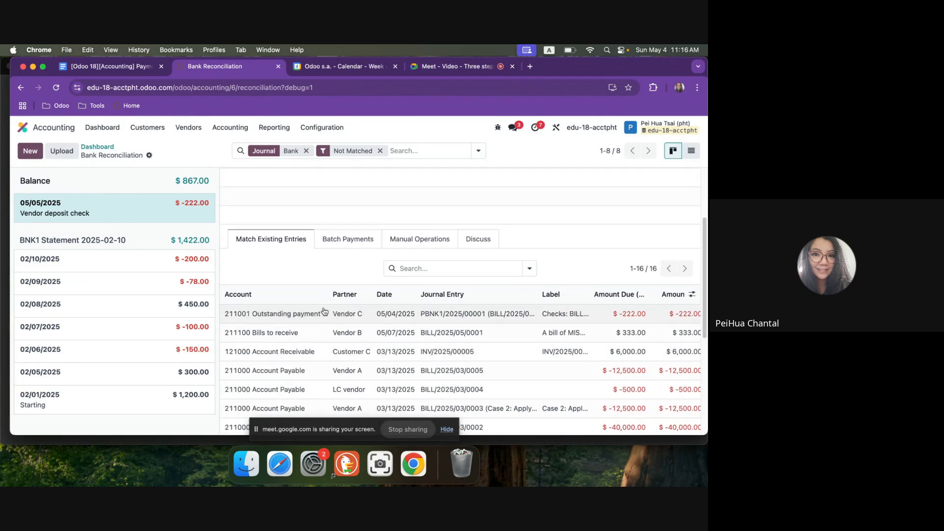
# Step: Compare the transaction's counterpart account with and without Vendor C's 211001 Outstanding payment entry matched
pyautogui.click(276, 316)
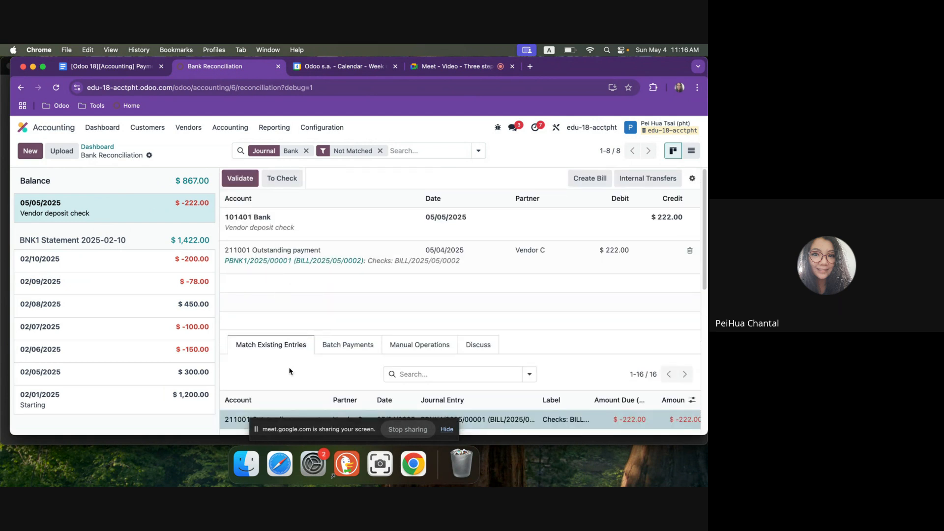
pyautogui.scroll(-1, 292, 373)
pyautogui.click(287, 405)
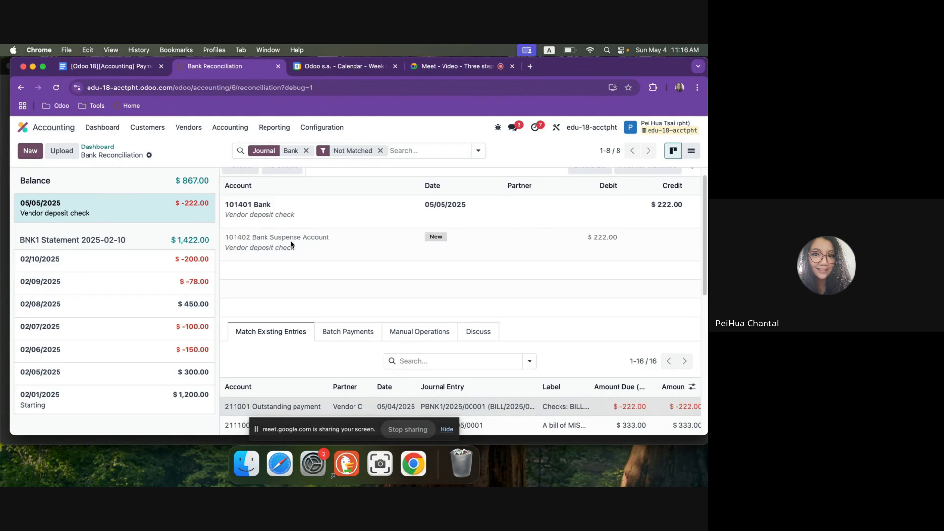
pyautogui.click(282, 398)
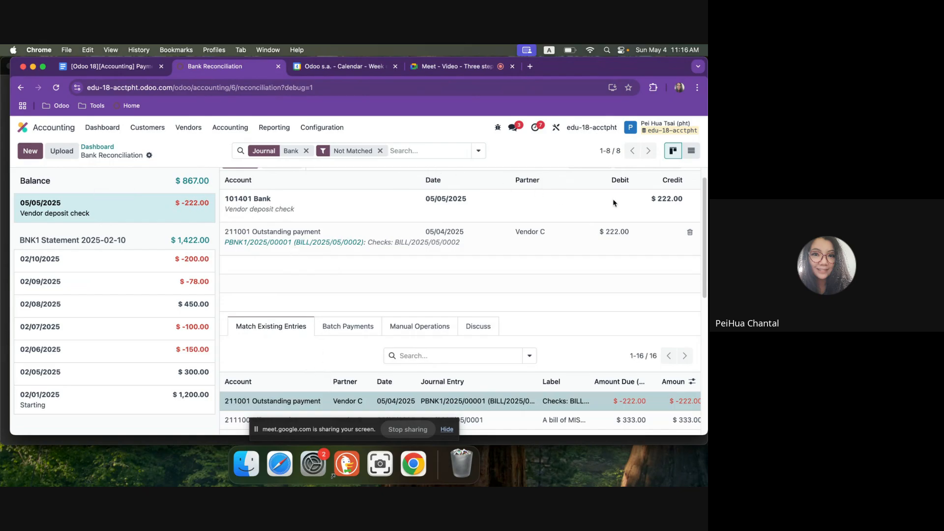
pyautogui.click(283, 130)
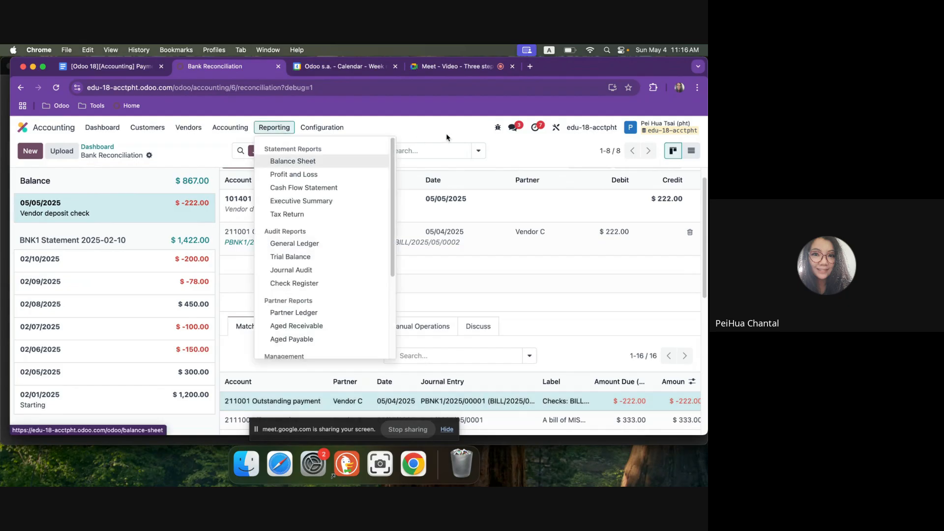
pyautogui.click(460, 133)
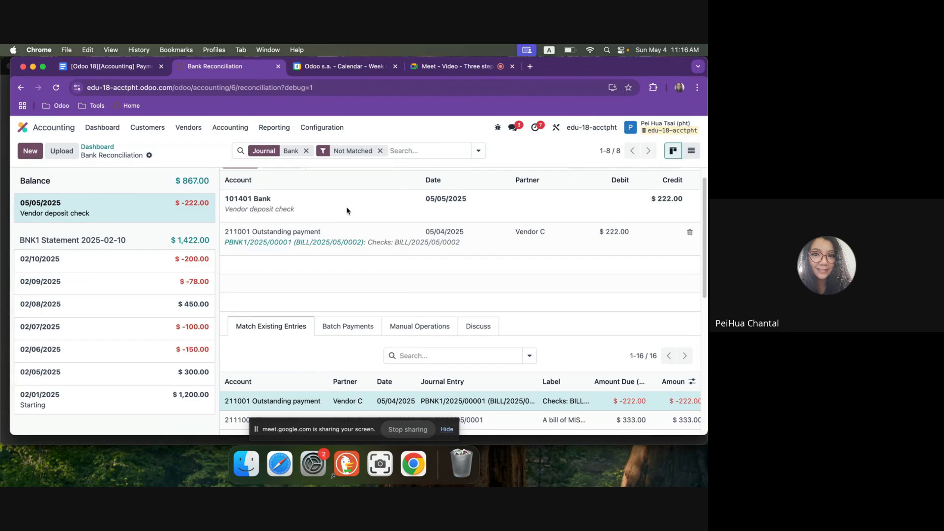
pyautogui.click(284, 398)
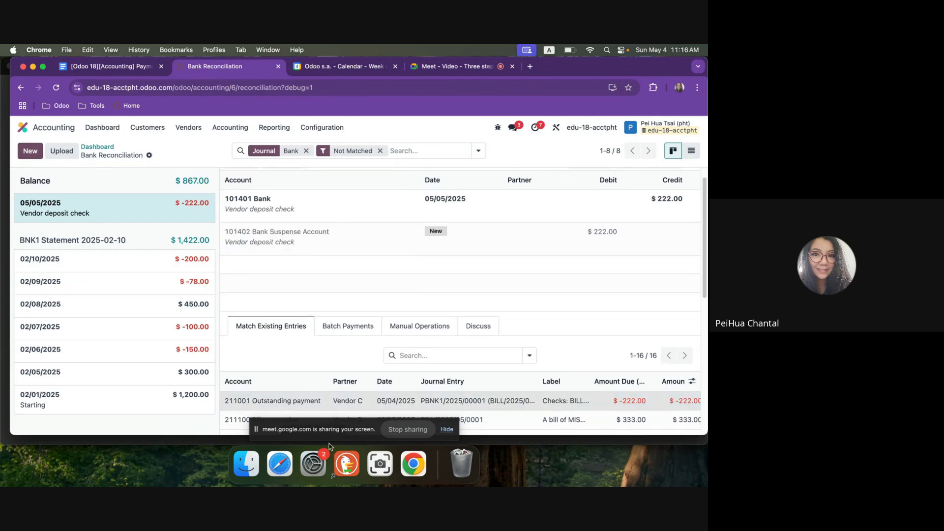
# Step: Match the "Vendor deposit check" transaction with Vendor C's 211001 Outstanding payment entry and validate the reconciliation
pyautogui.click(304, 401)
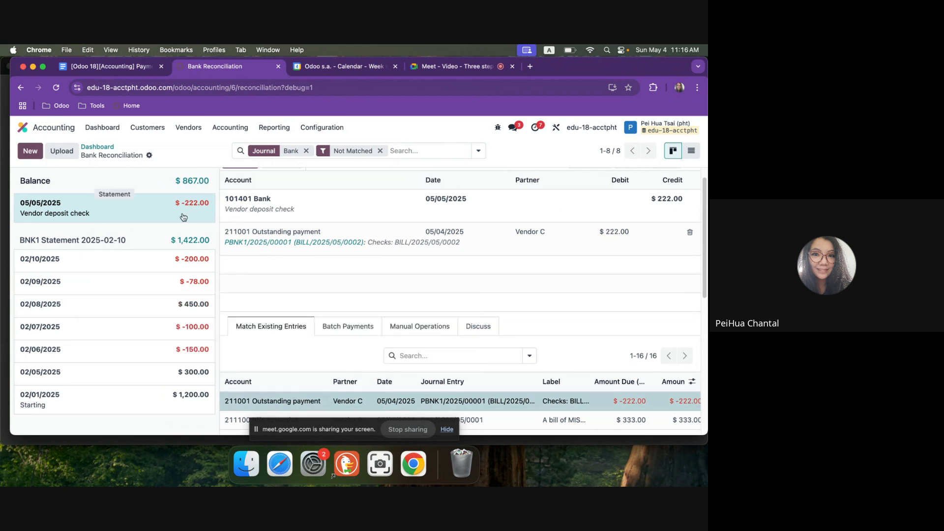
pyautogui.moveTo(275, 383)
pyautogui.scroll(1, 285, 314)
pyautogui.click(244, 180)
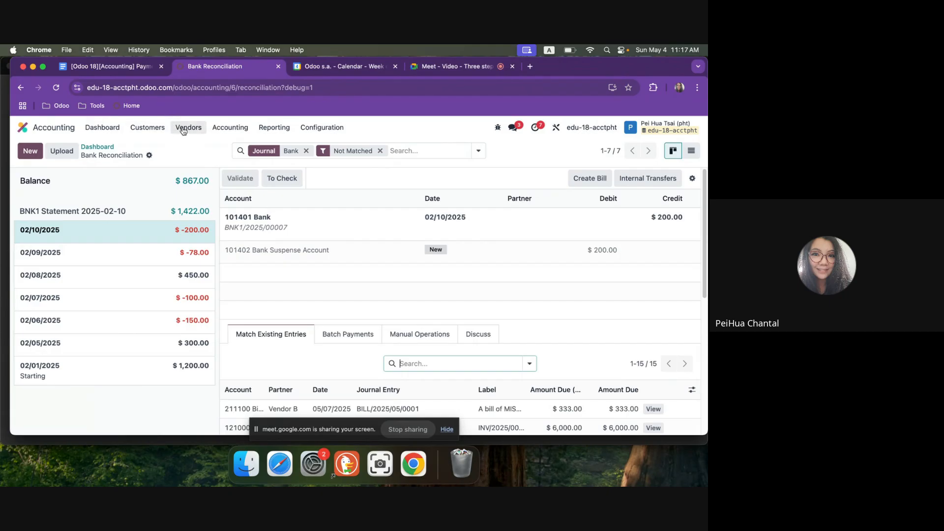
# Step: Open Vendor C's $222 bill from the vendor bills and check its payment status and details
pyautogui.click(182, 129)
pyautogui.click(186, 146)
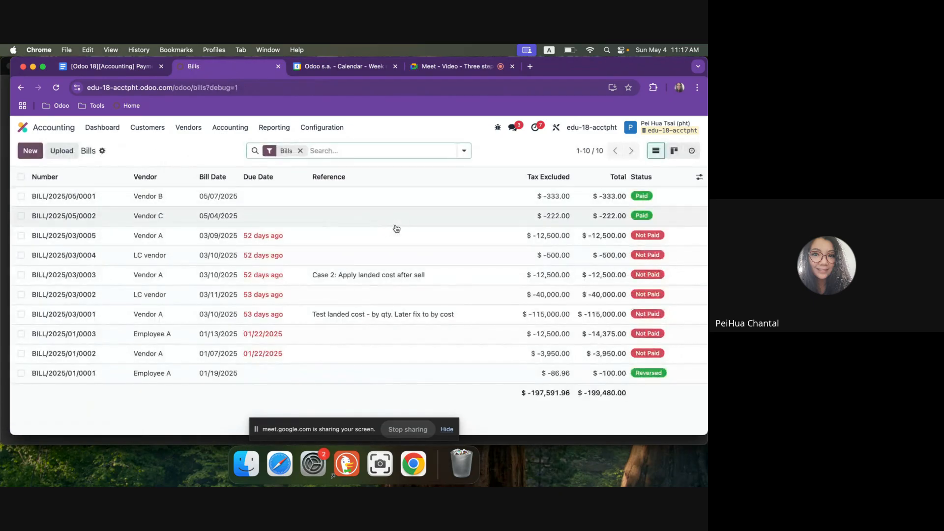
pyautogui.click(411, 215)
pyautogui.scroll(-2, 462, 325)
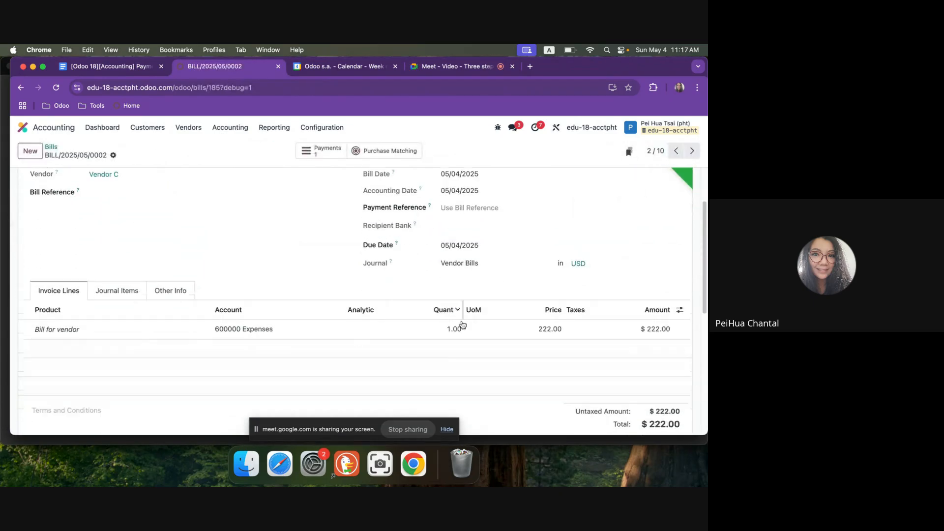
pyautogui.scroll(2, 462, 325)
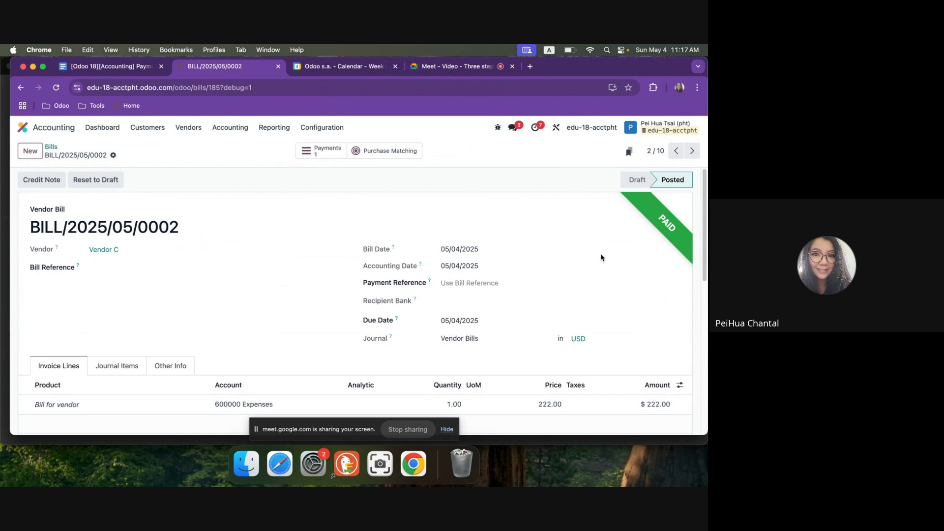
# Step: Review the three-step reconciliation notes in the Google Docs document, and switch back to Odoo to open the journal items
pyautogui.click(123, 71)
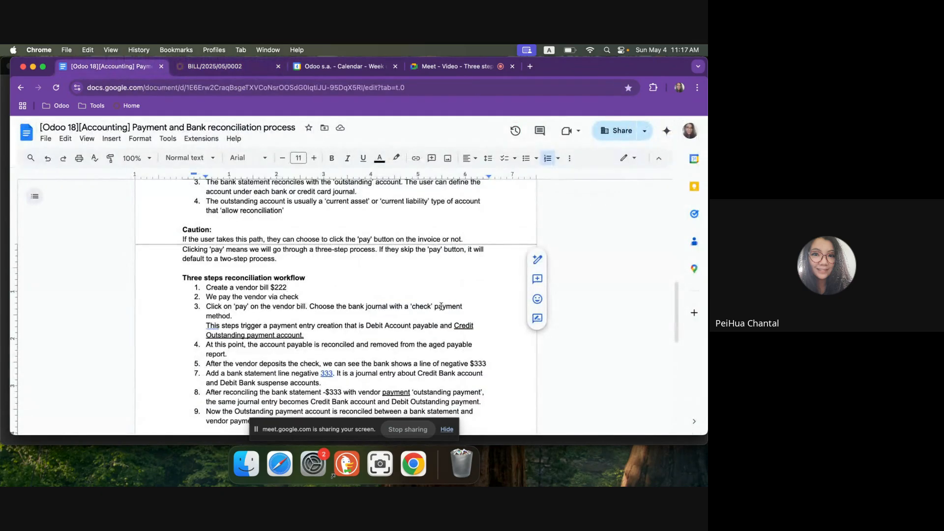
pyautogui.scroll(-2, 429, 343)
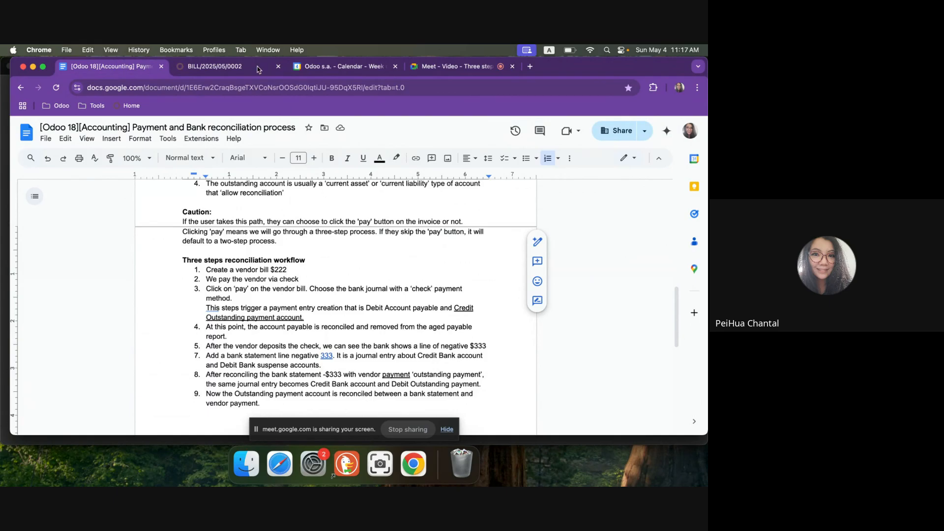
pyautogui.click(196, 67)
pyautogui.click(222, 128)
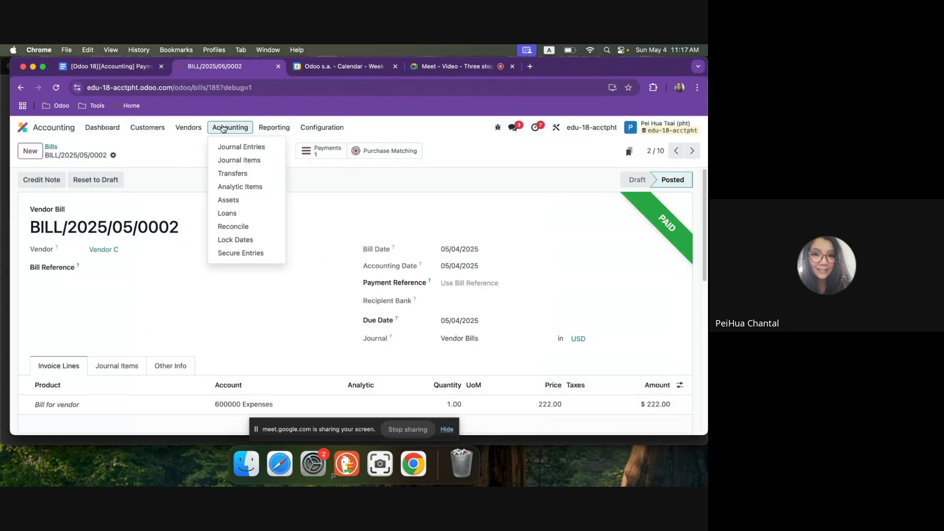
pyautogui.click(243, 158)
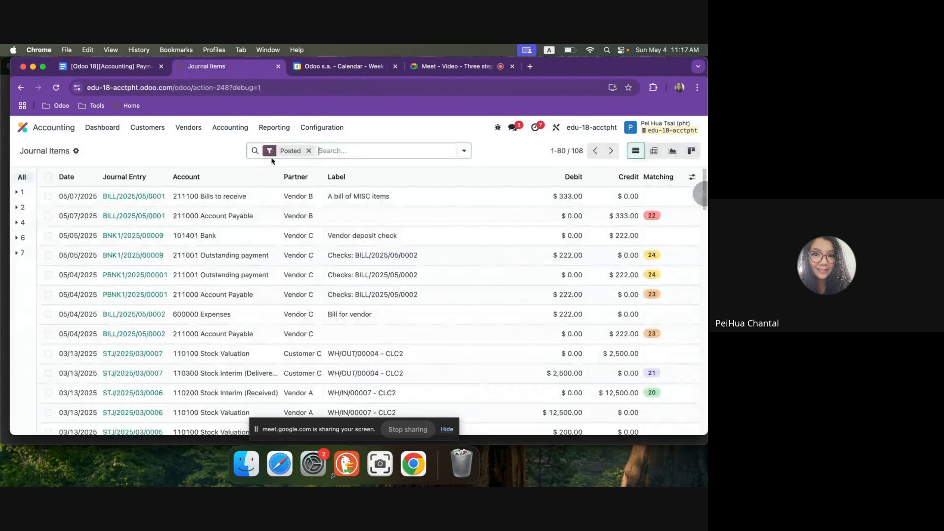
pyautogui.click(347, 150)
pyautogui.write('outstn')
pyautogui.press('Return')
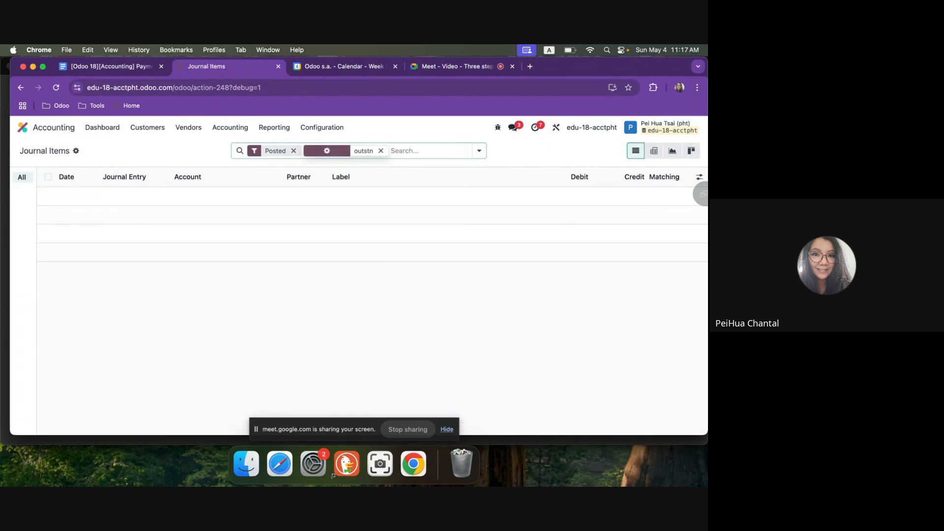
pyautogui.press('BackSpace')
# Step: Filter the journal items by the account term "outstan" and widen the Journal Entry column to examine the matching numbers
pyautogui.write('outstn')
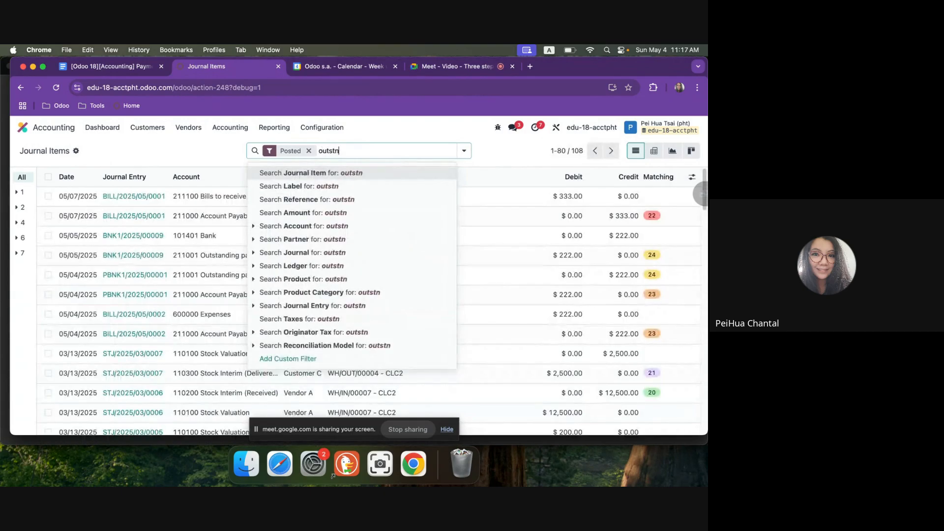
pyautogui.press('BackSpace')
pyautogui.write('an')
pyautogui.press('Down')
pyautogui.press('Down')
pyautogui.press('Down')
pyautogui.press('Down')
pyautogui.press('Return')
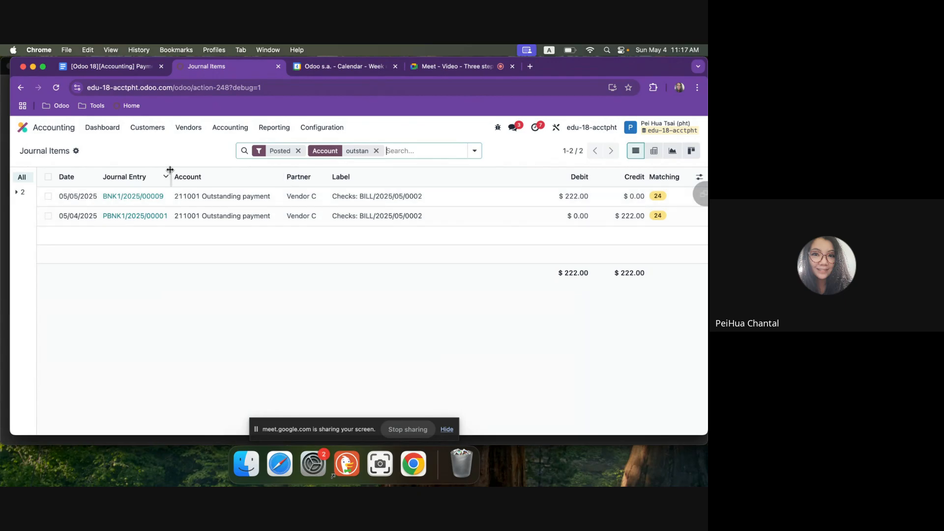
pyautogui.moveTo(171, 172); pyautogui.dragTo(182, 173)
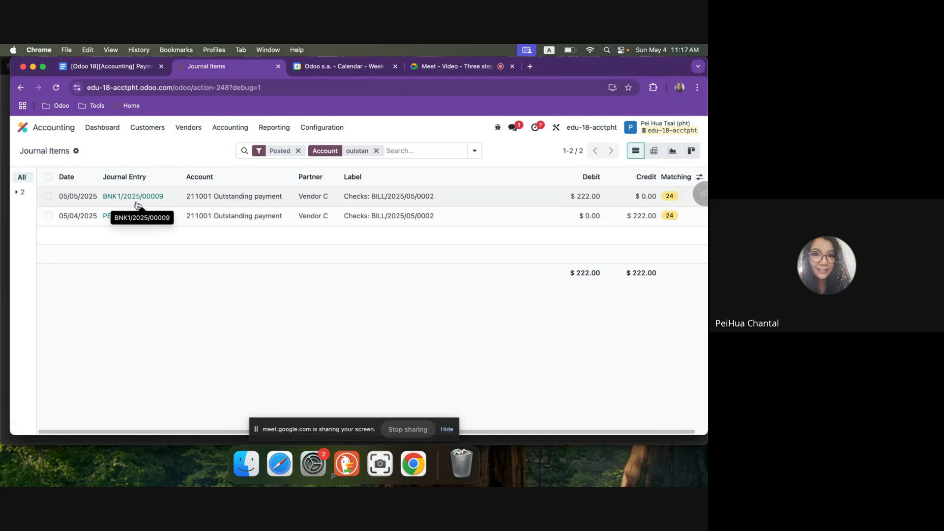
# Step: Replace the journal items' account filter with "payable"
pyautogui.click(376, 151)
pyautogui.write('payable')
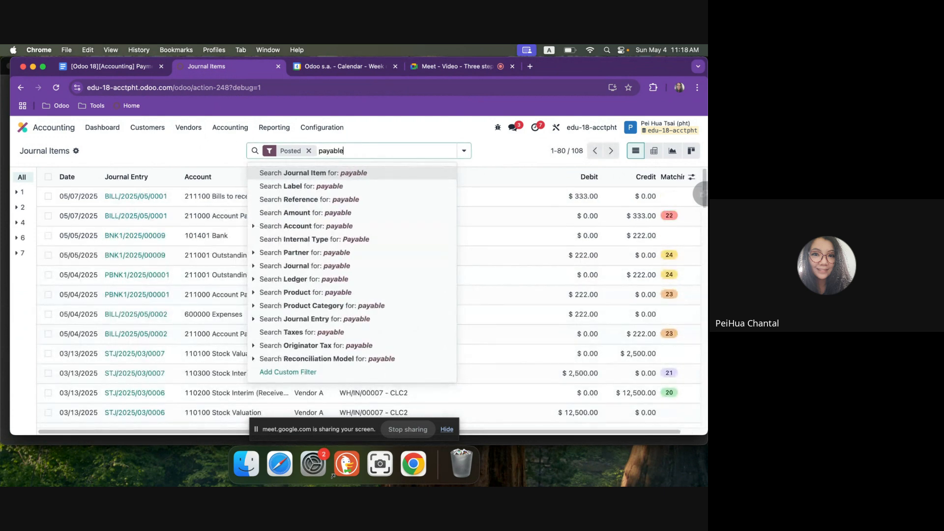
pyautogui.press('Down')
pyautogui.press('Down')
pyautogui.press('Down')
pyautogui.press('Down')
pyautogui.press('Return')
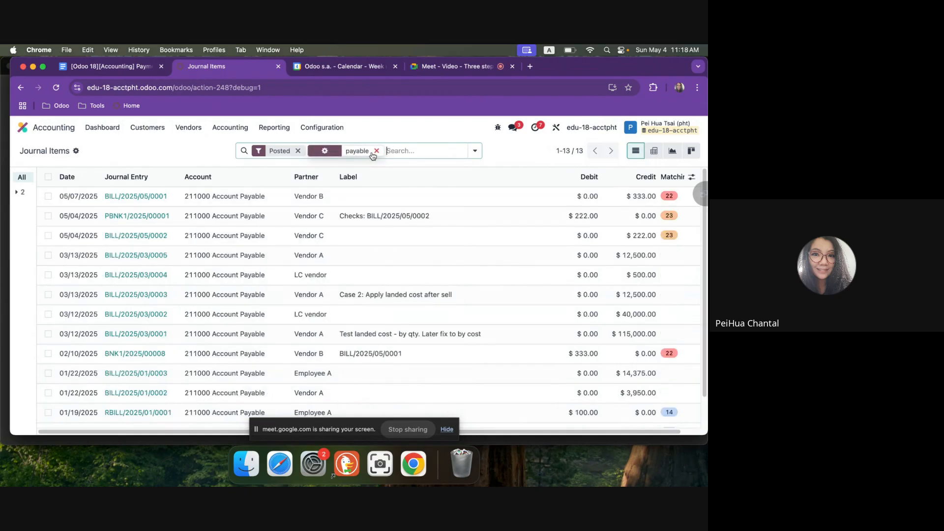
# Step: Group the payable journal items by partner and expand the Vendor C and Vendor B groups to examine their matching numbers
pyautogui.click(475, 151)
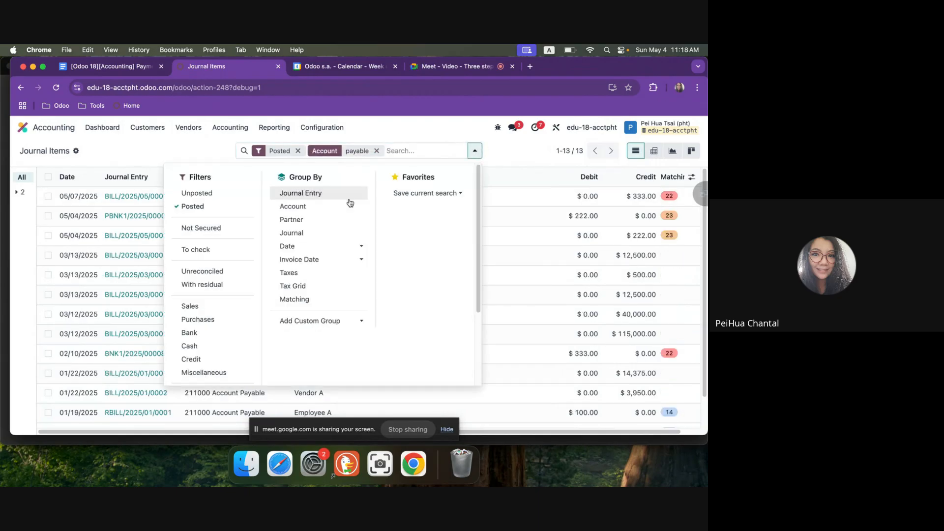
pyautogui.click(312, 220)
pyautogui.click(151, 147)
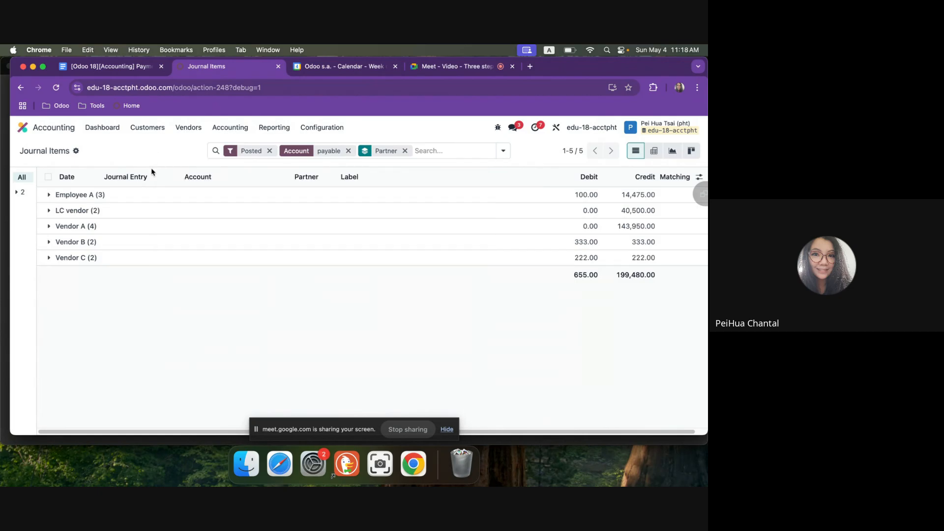
pyautogui.click(98, 260)
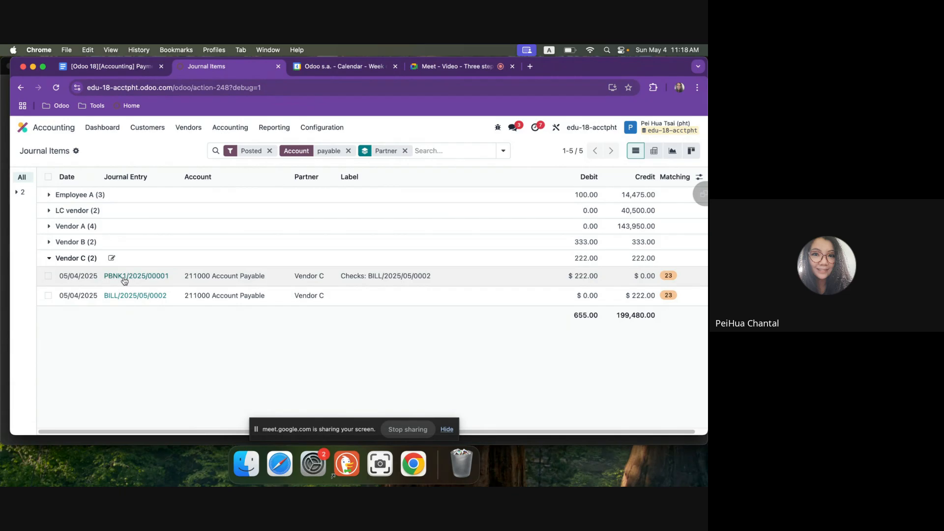
pyautogui.click(87, 242)
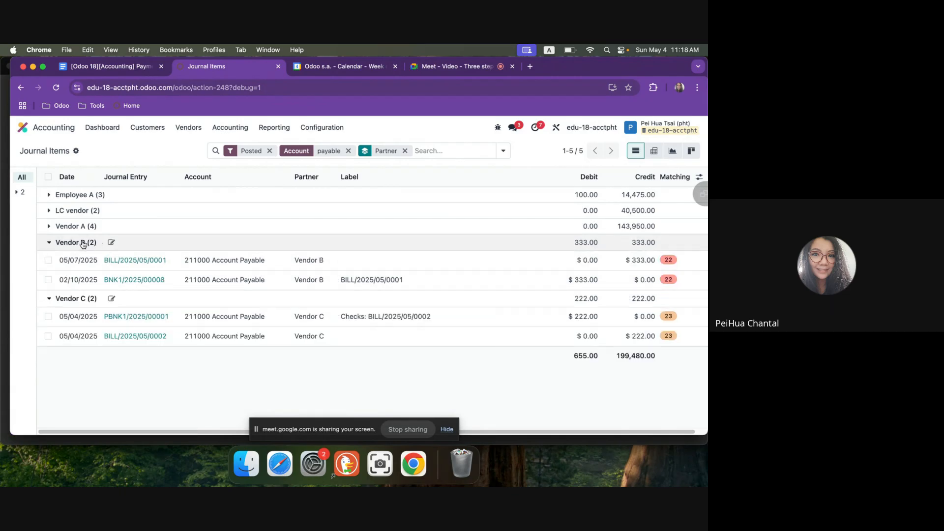